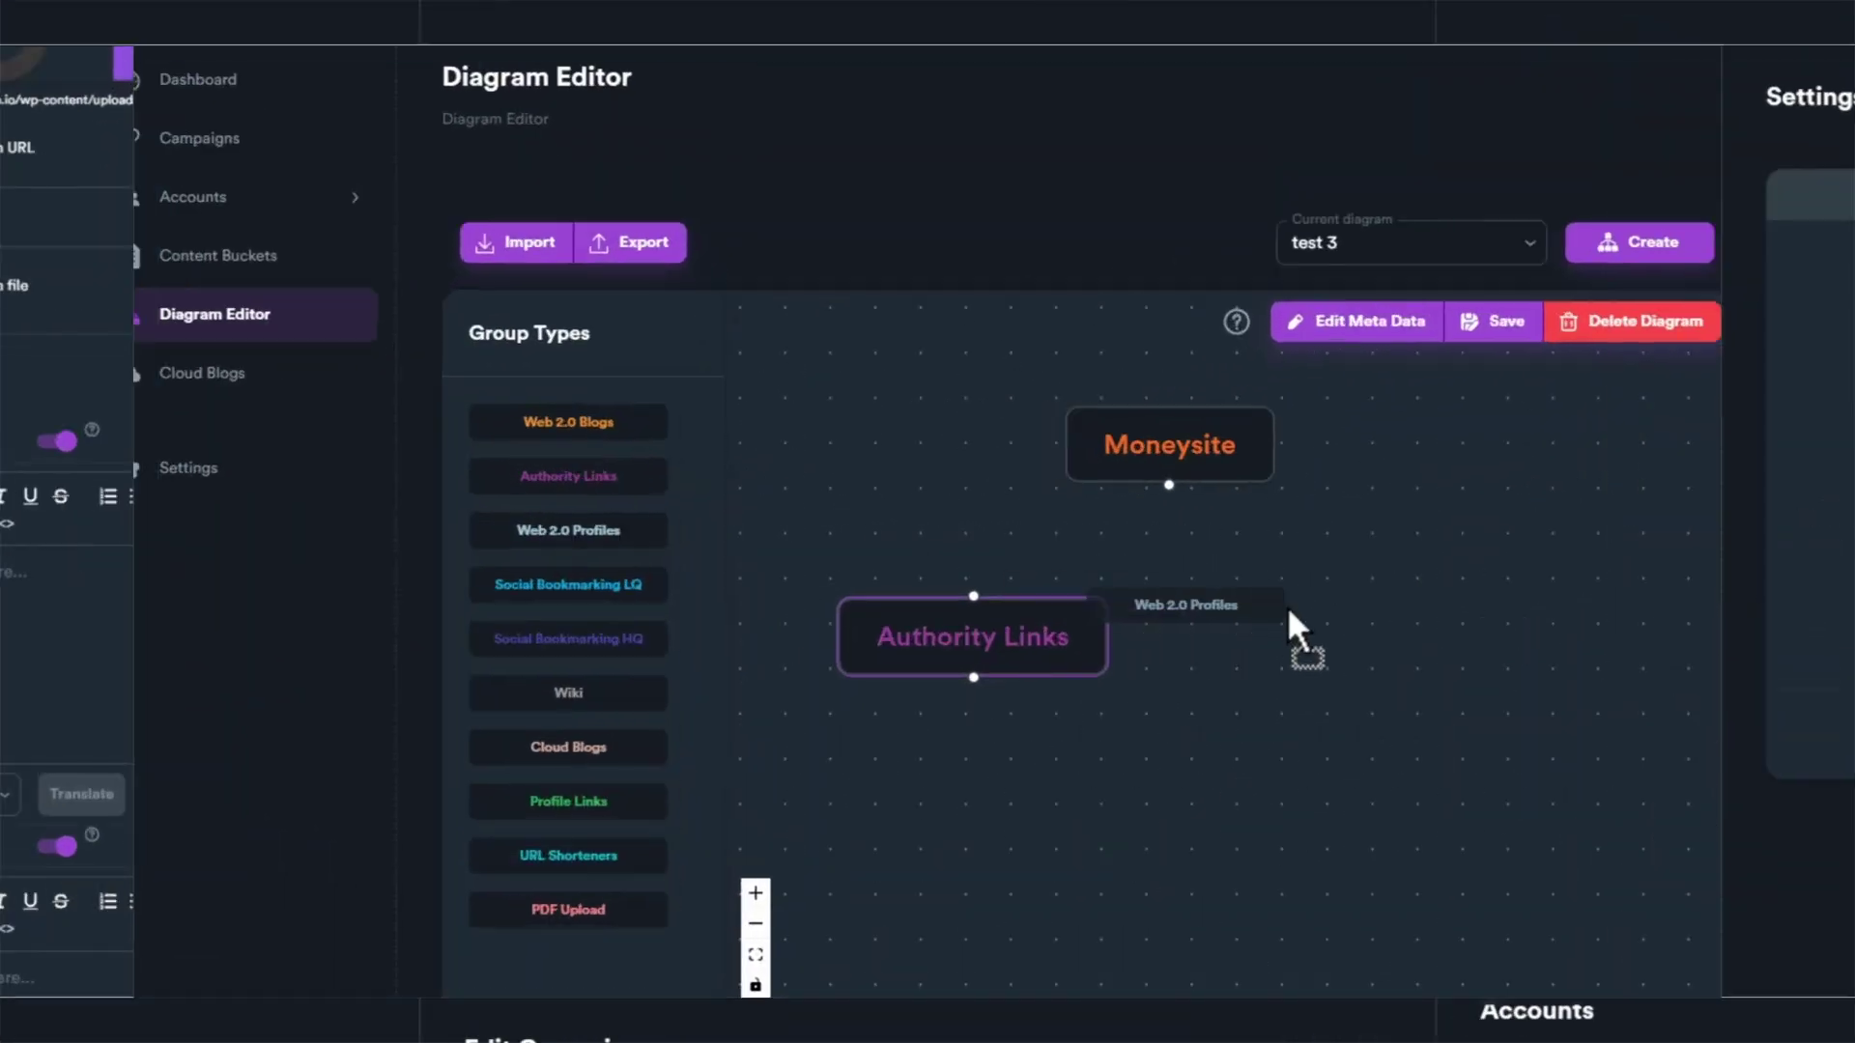
Place a Web 2.0 Profiles node on the diagram and begin entering group categories.
drag(1287, 605, 1228, 638)
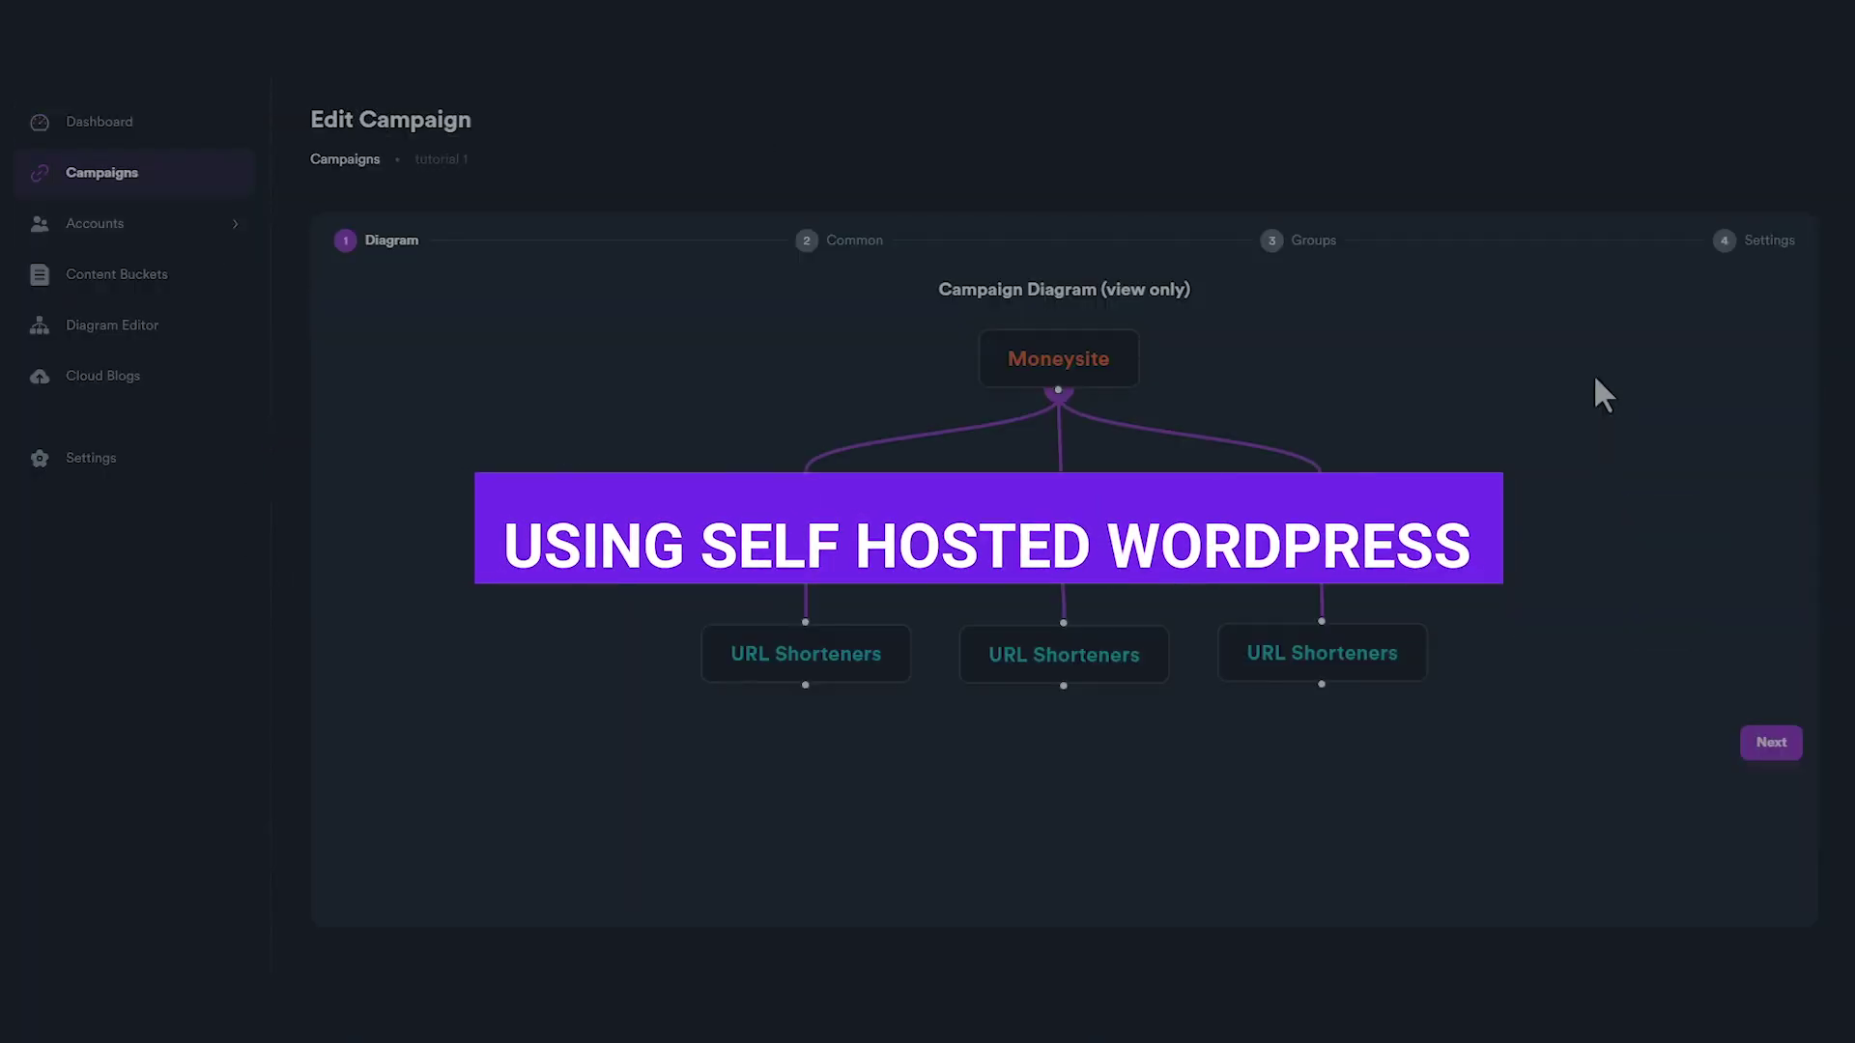
click(124, 277)
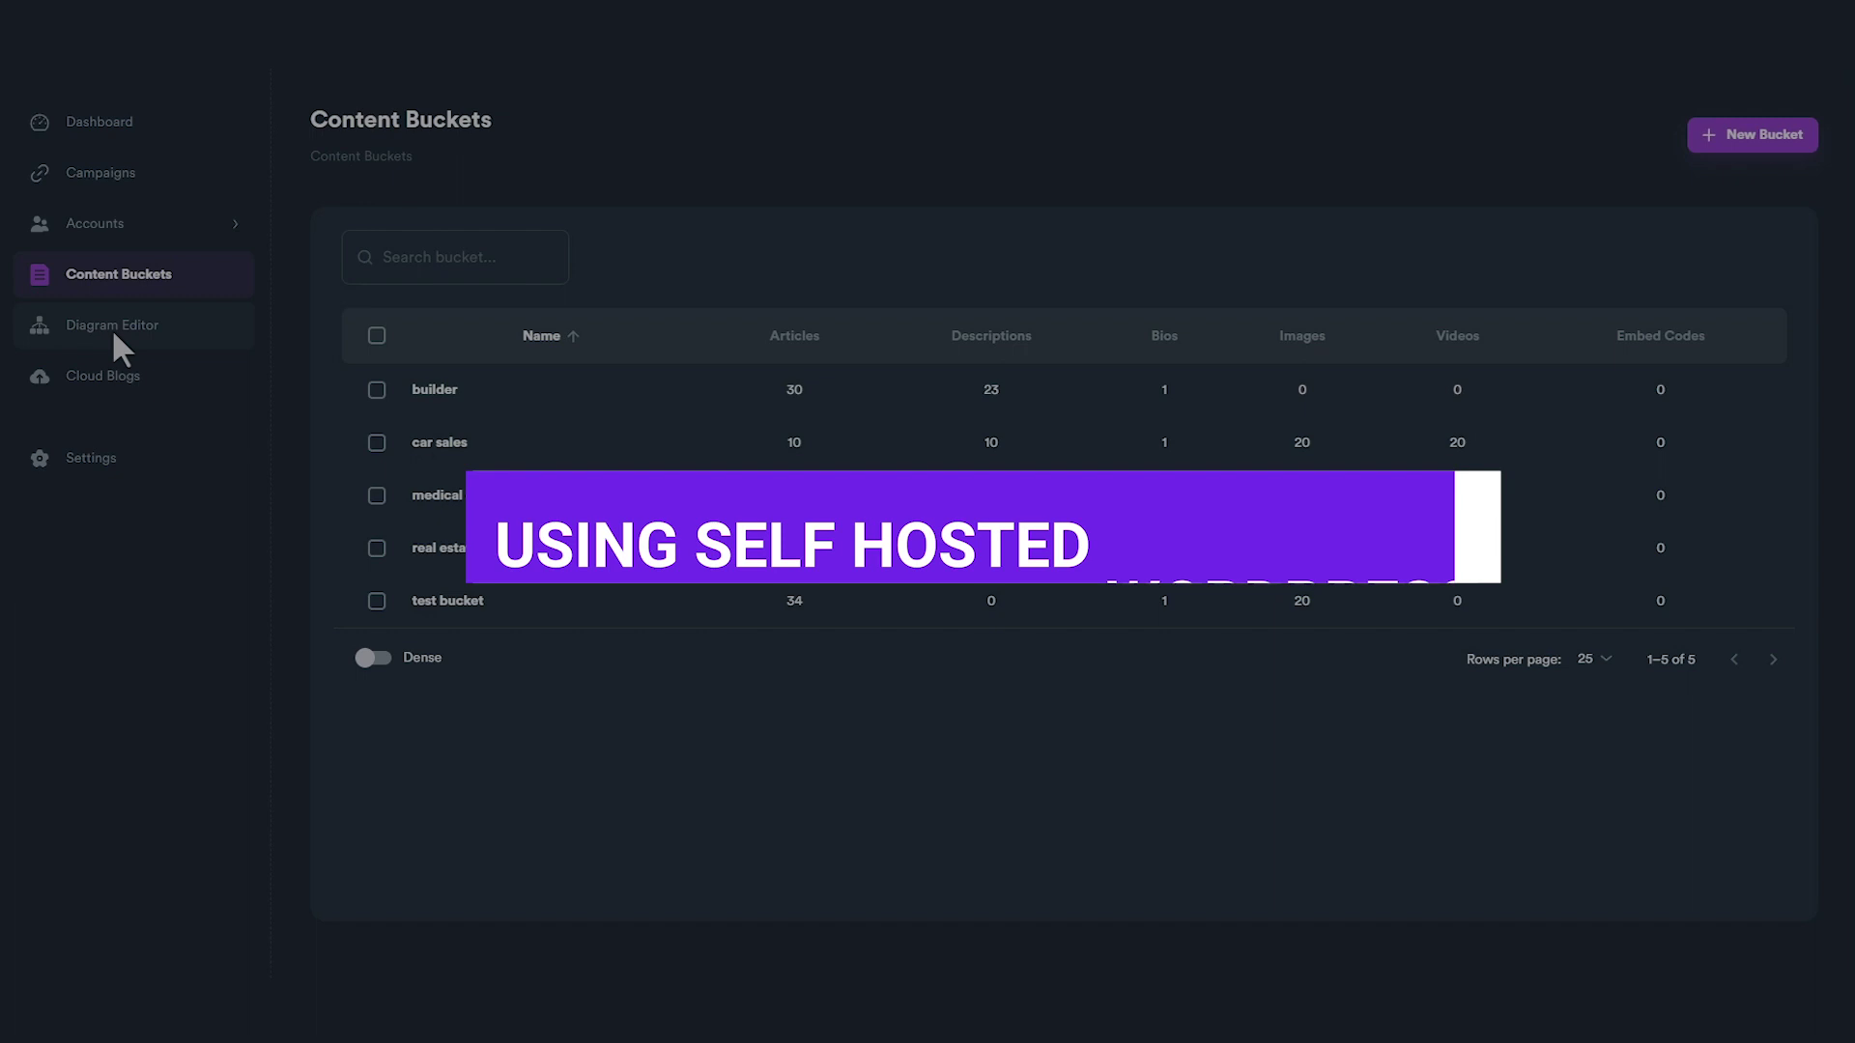
click(112, 327)
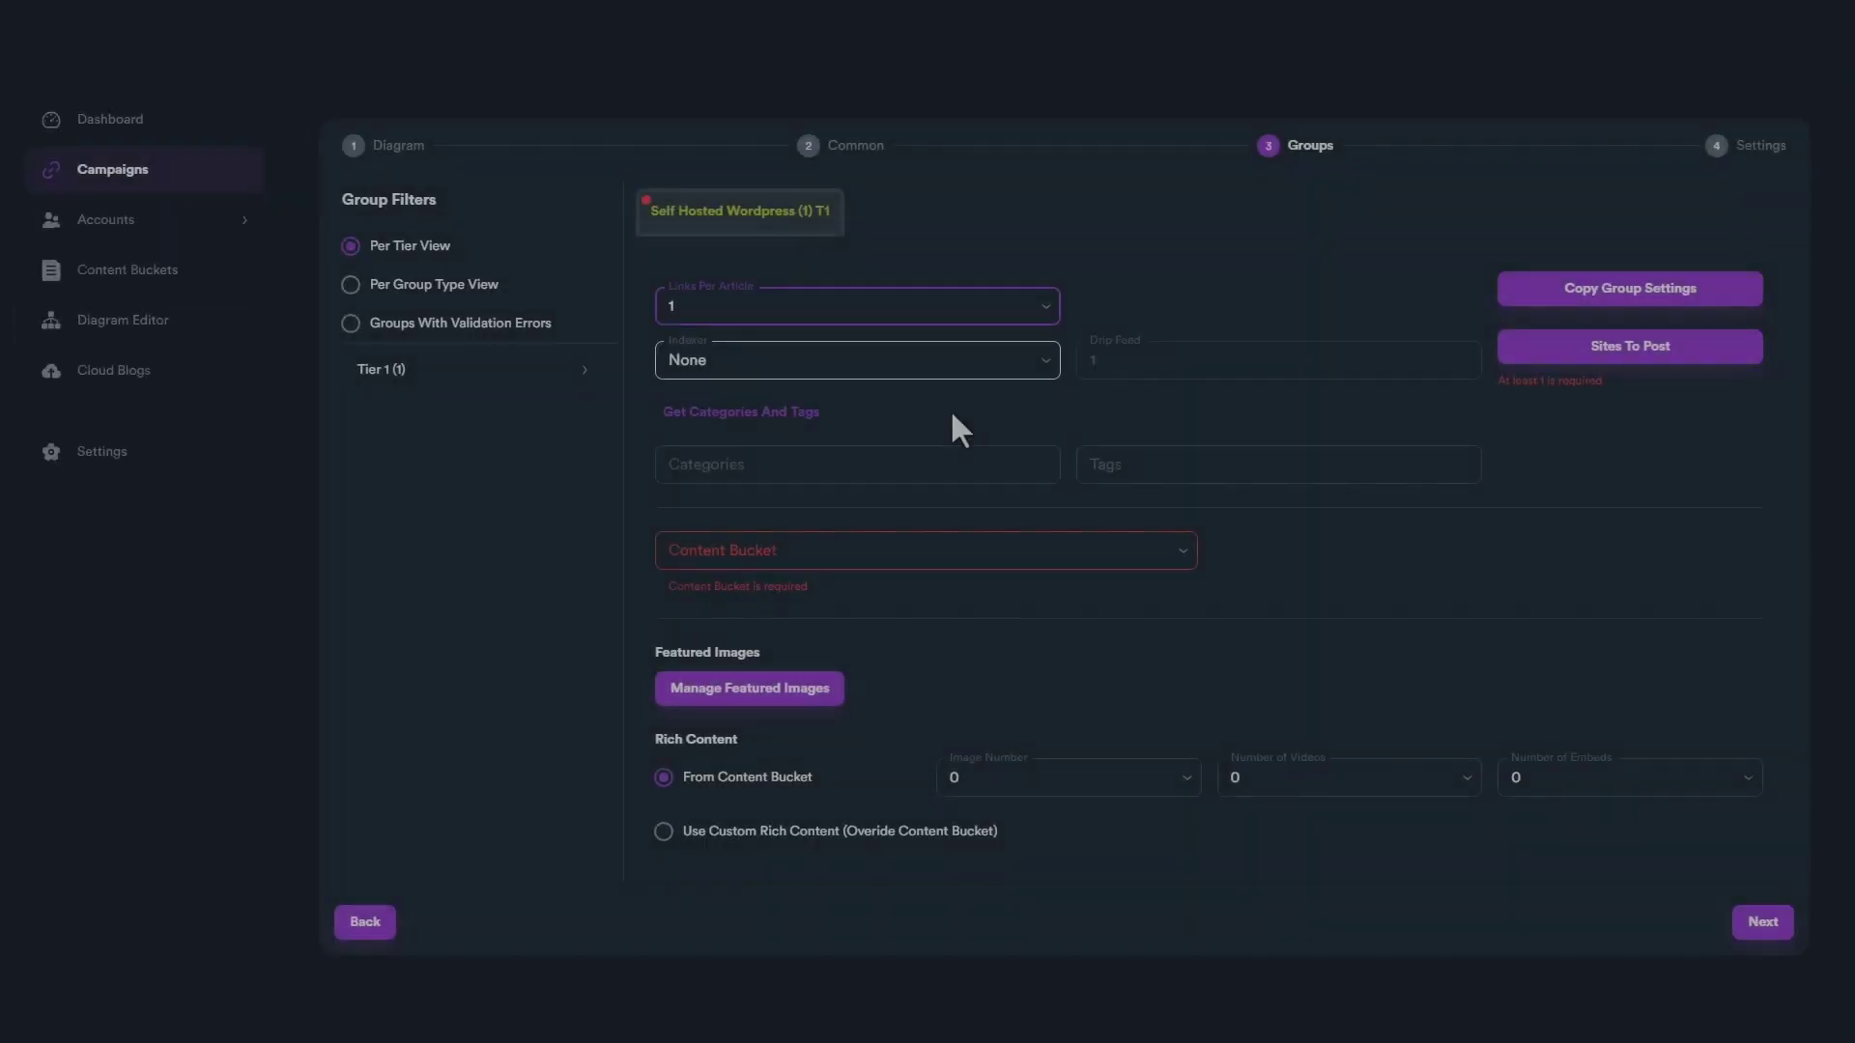
click(874, 467)
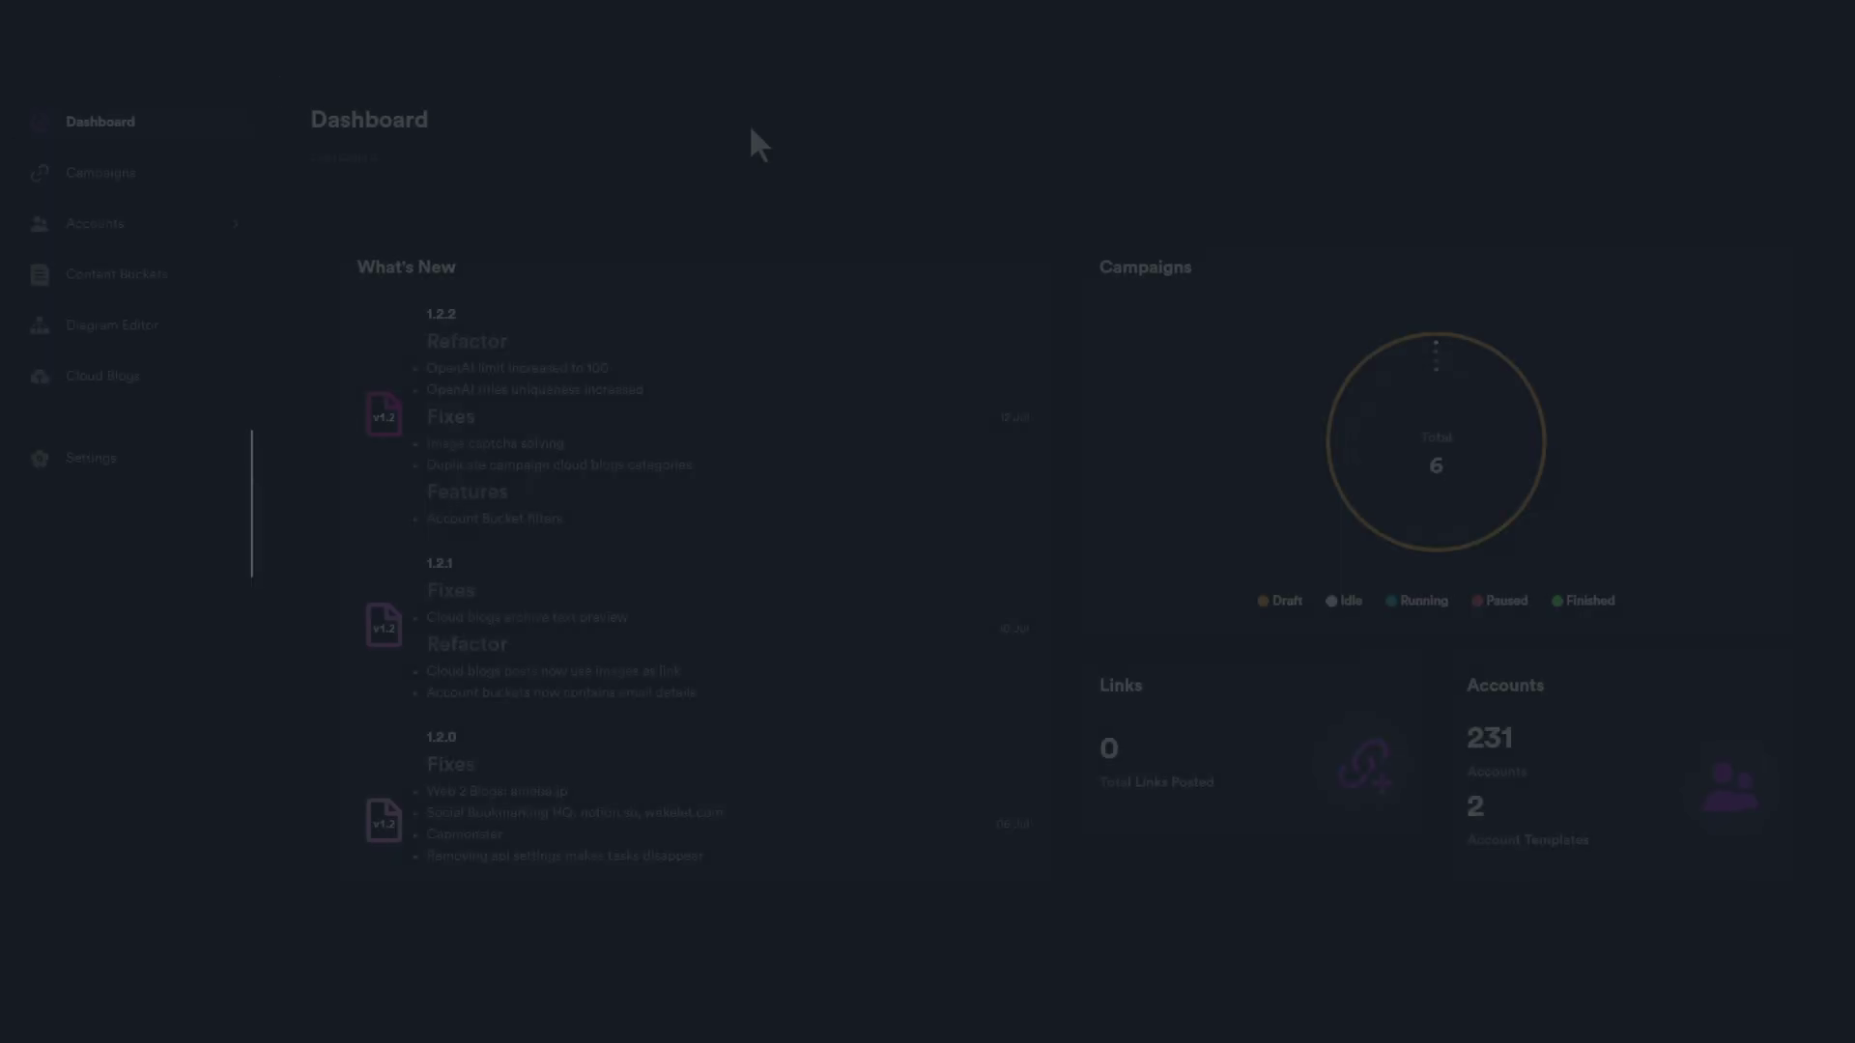
Open the tutorial 1 campaign for editing and go to its diagram editor.
click(141, 180)
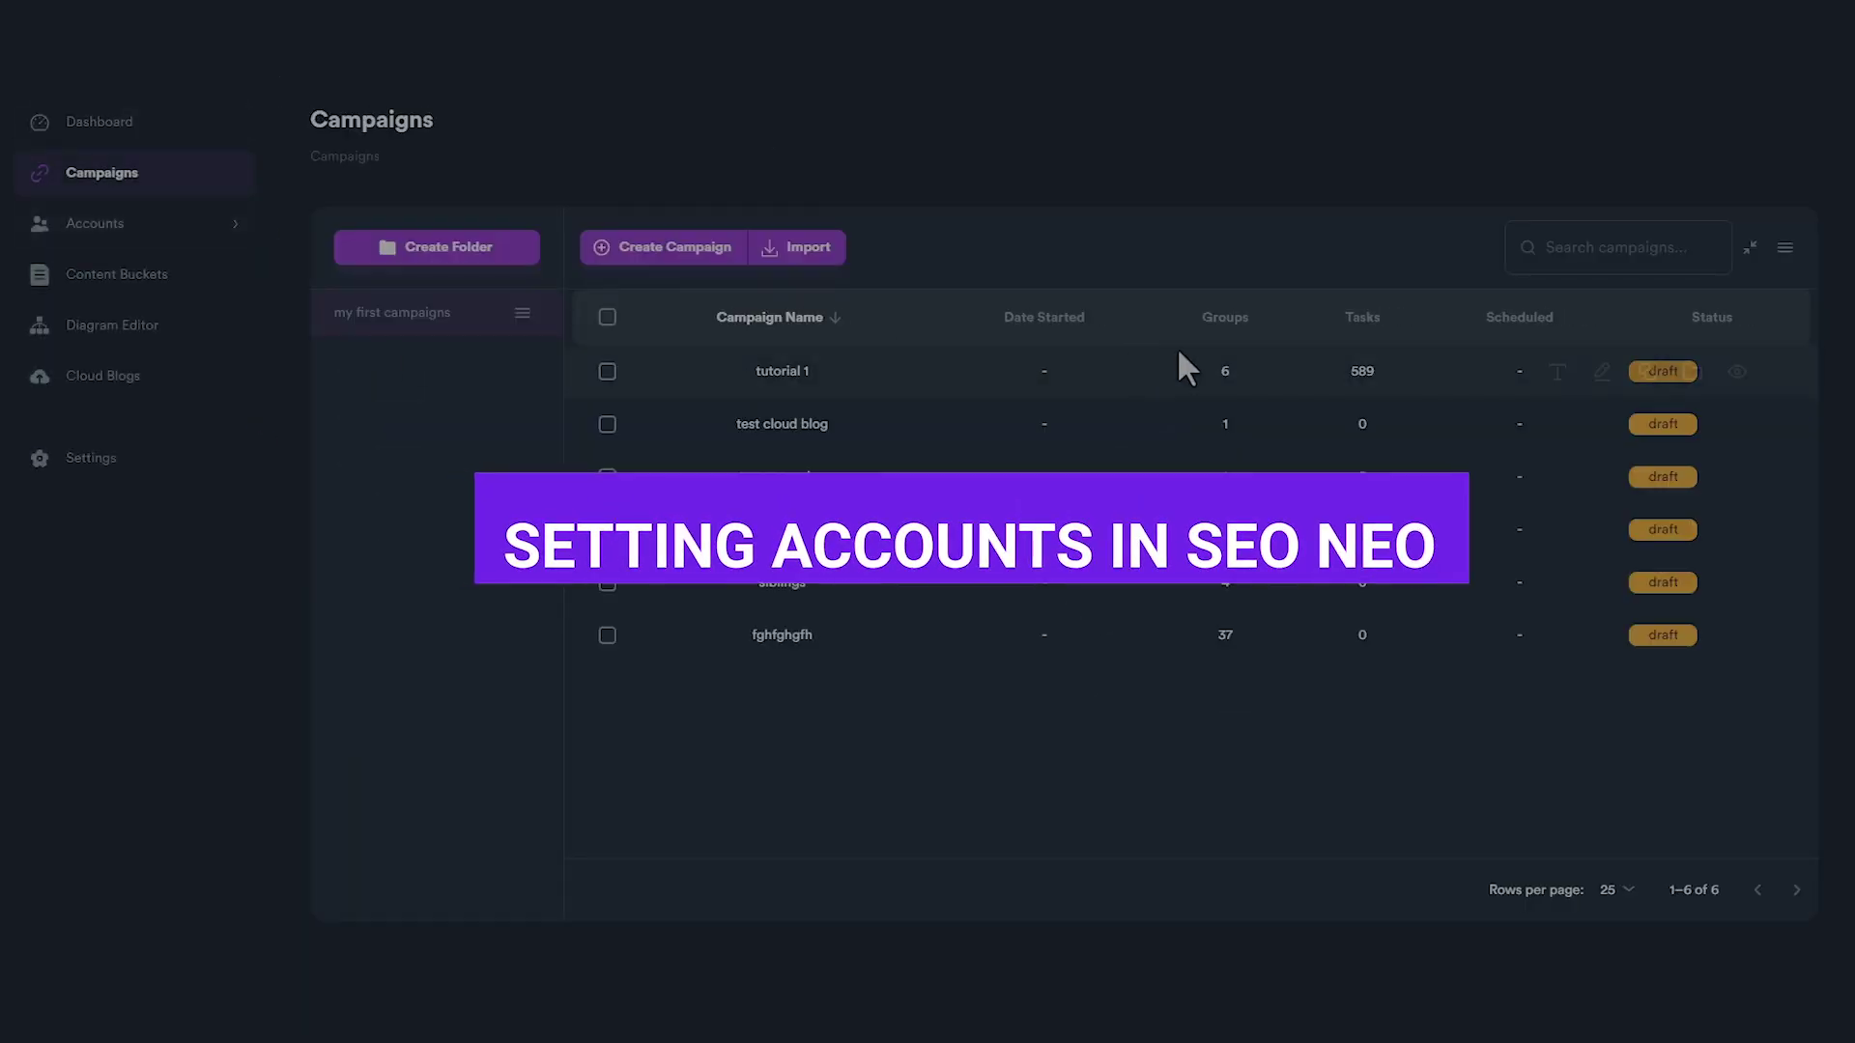
click(1599, 375)
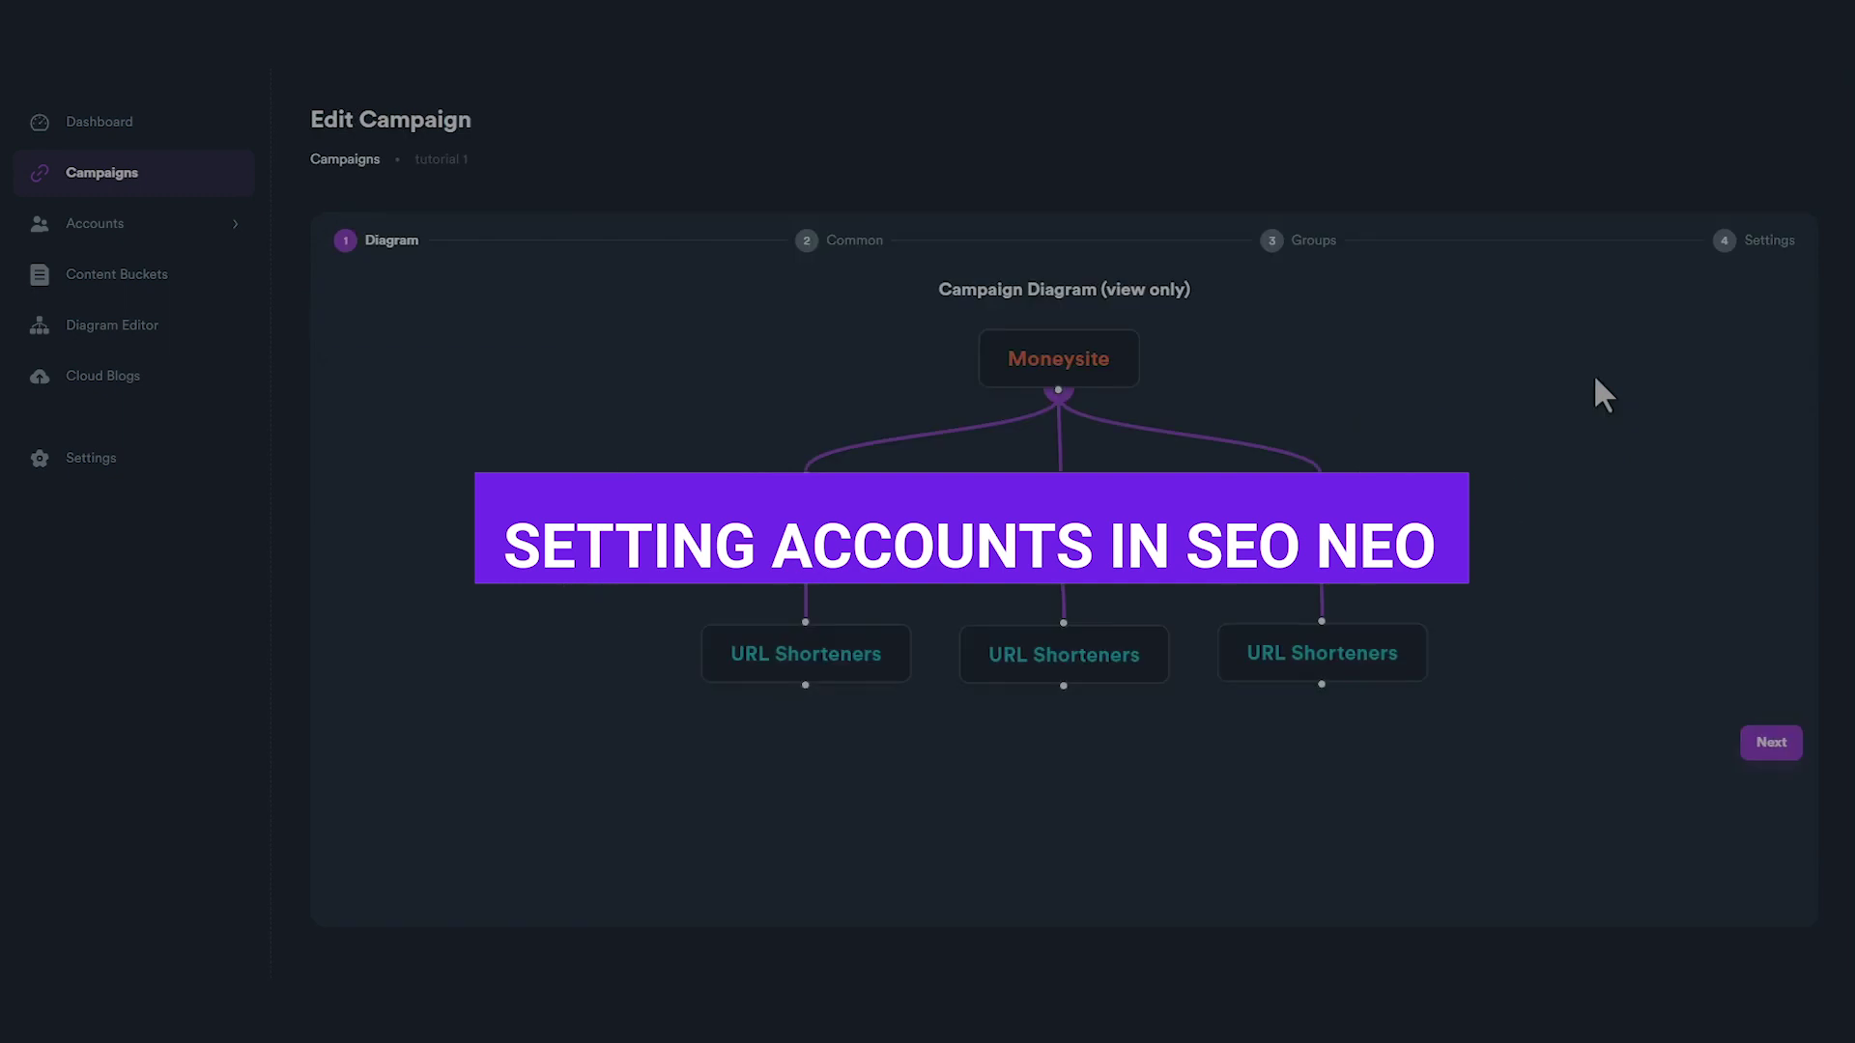
click(1771, 744)
click(124, 278)
click(112, 327)
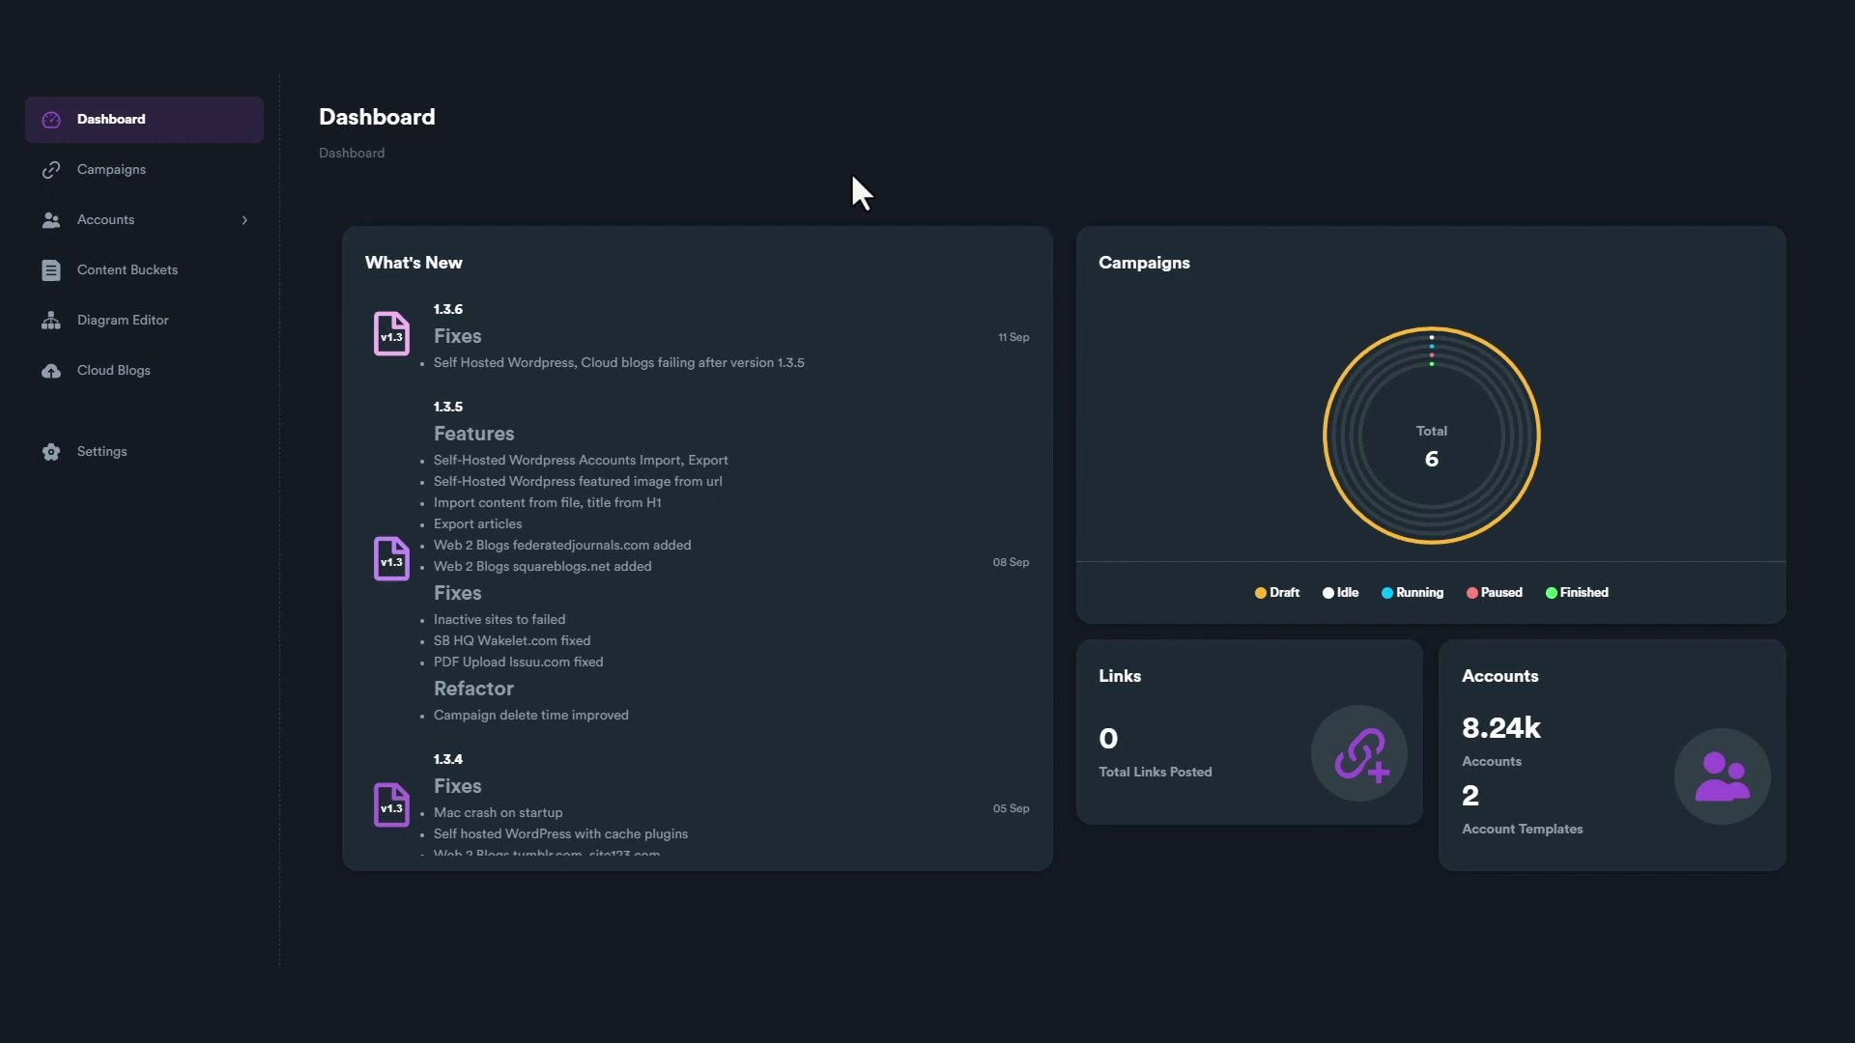
Show the Self Hosted Wordpress accounts list filtered to folder 2.
click(159, 223)
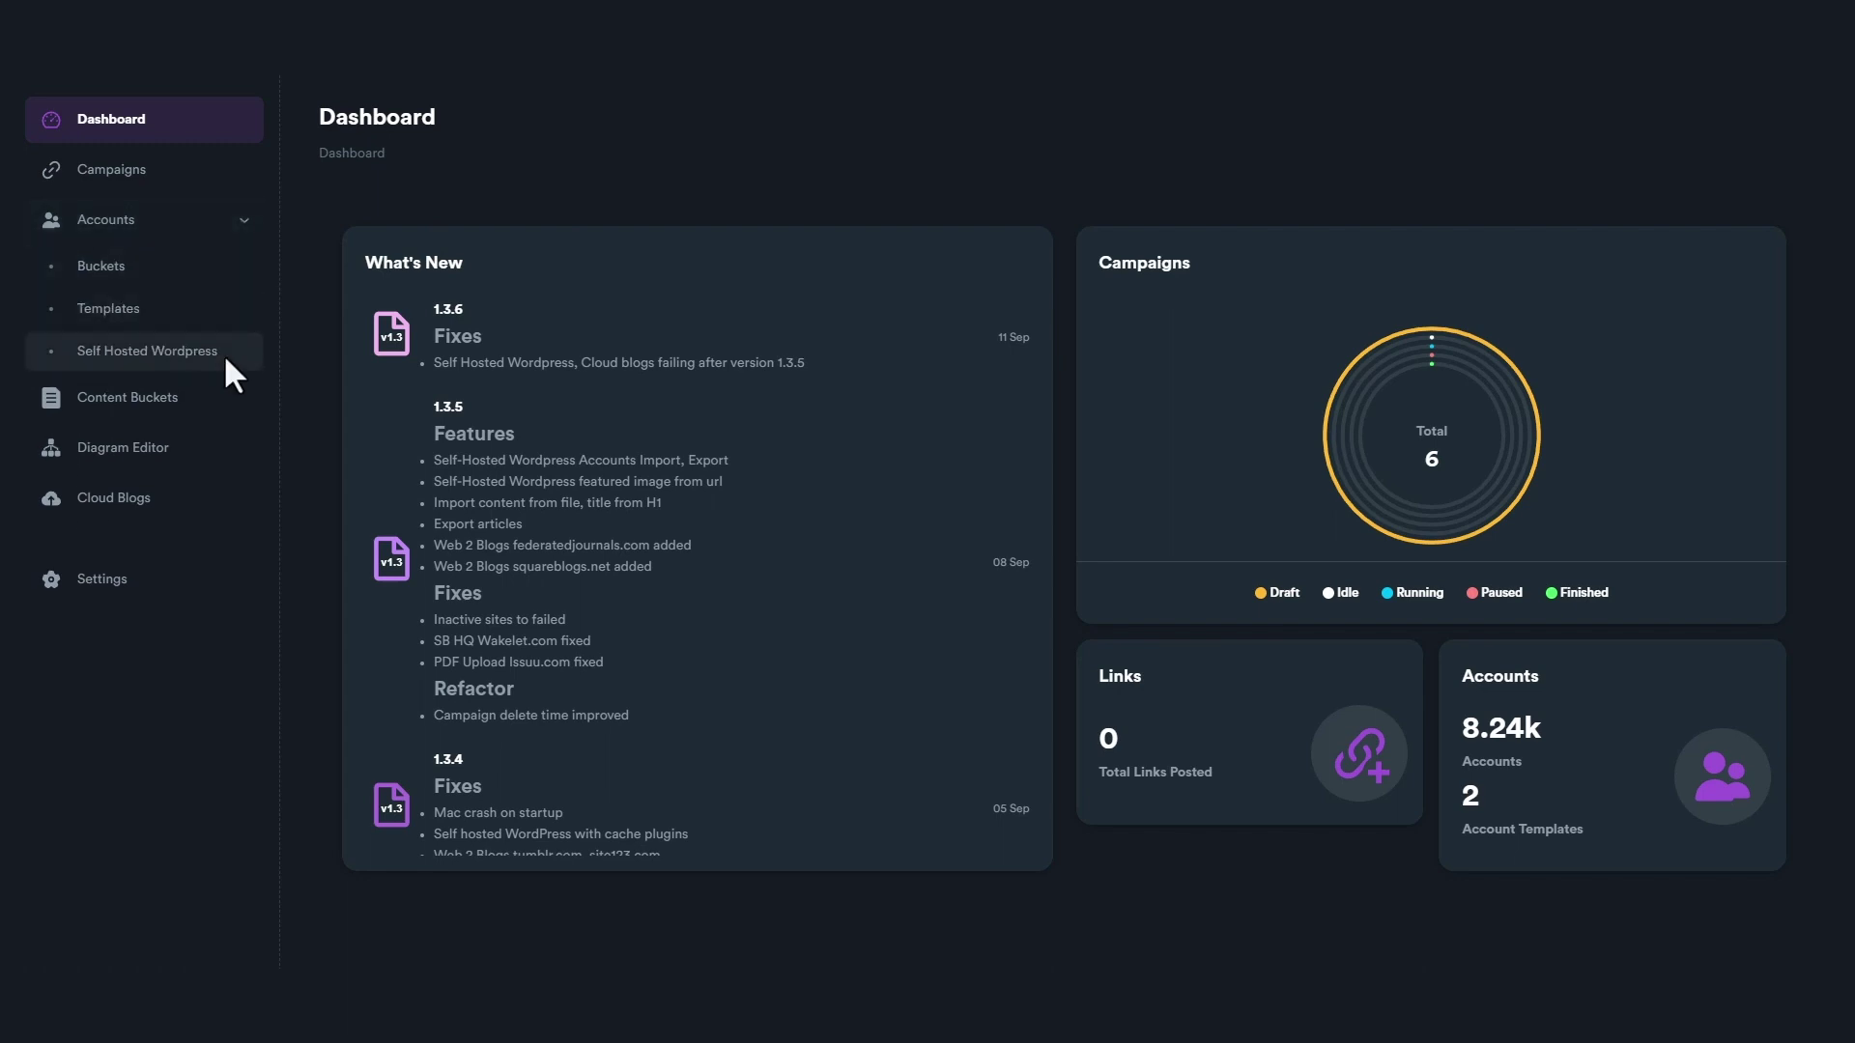
click(225, 356)
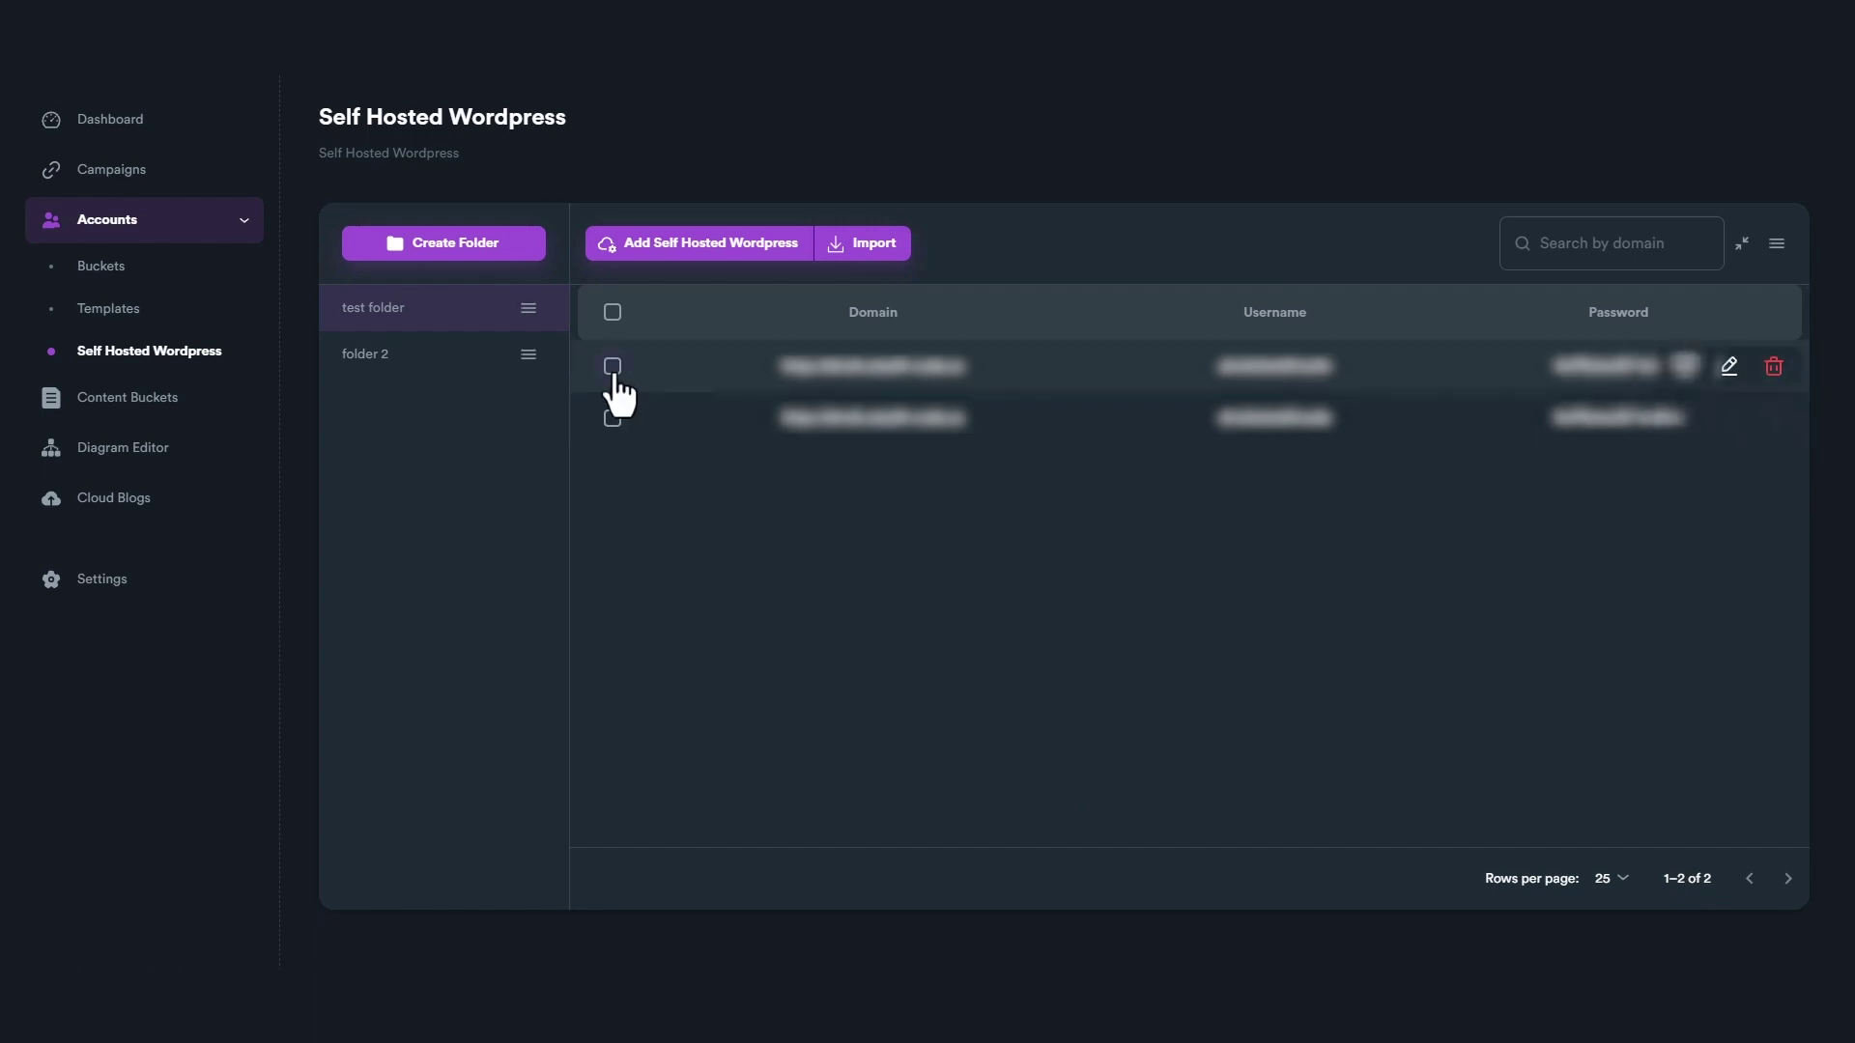
click(612, 312)
click(436, 356)
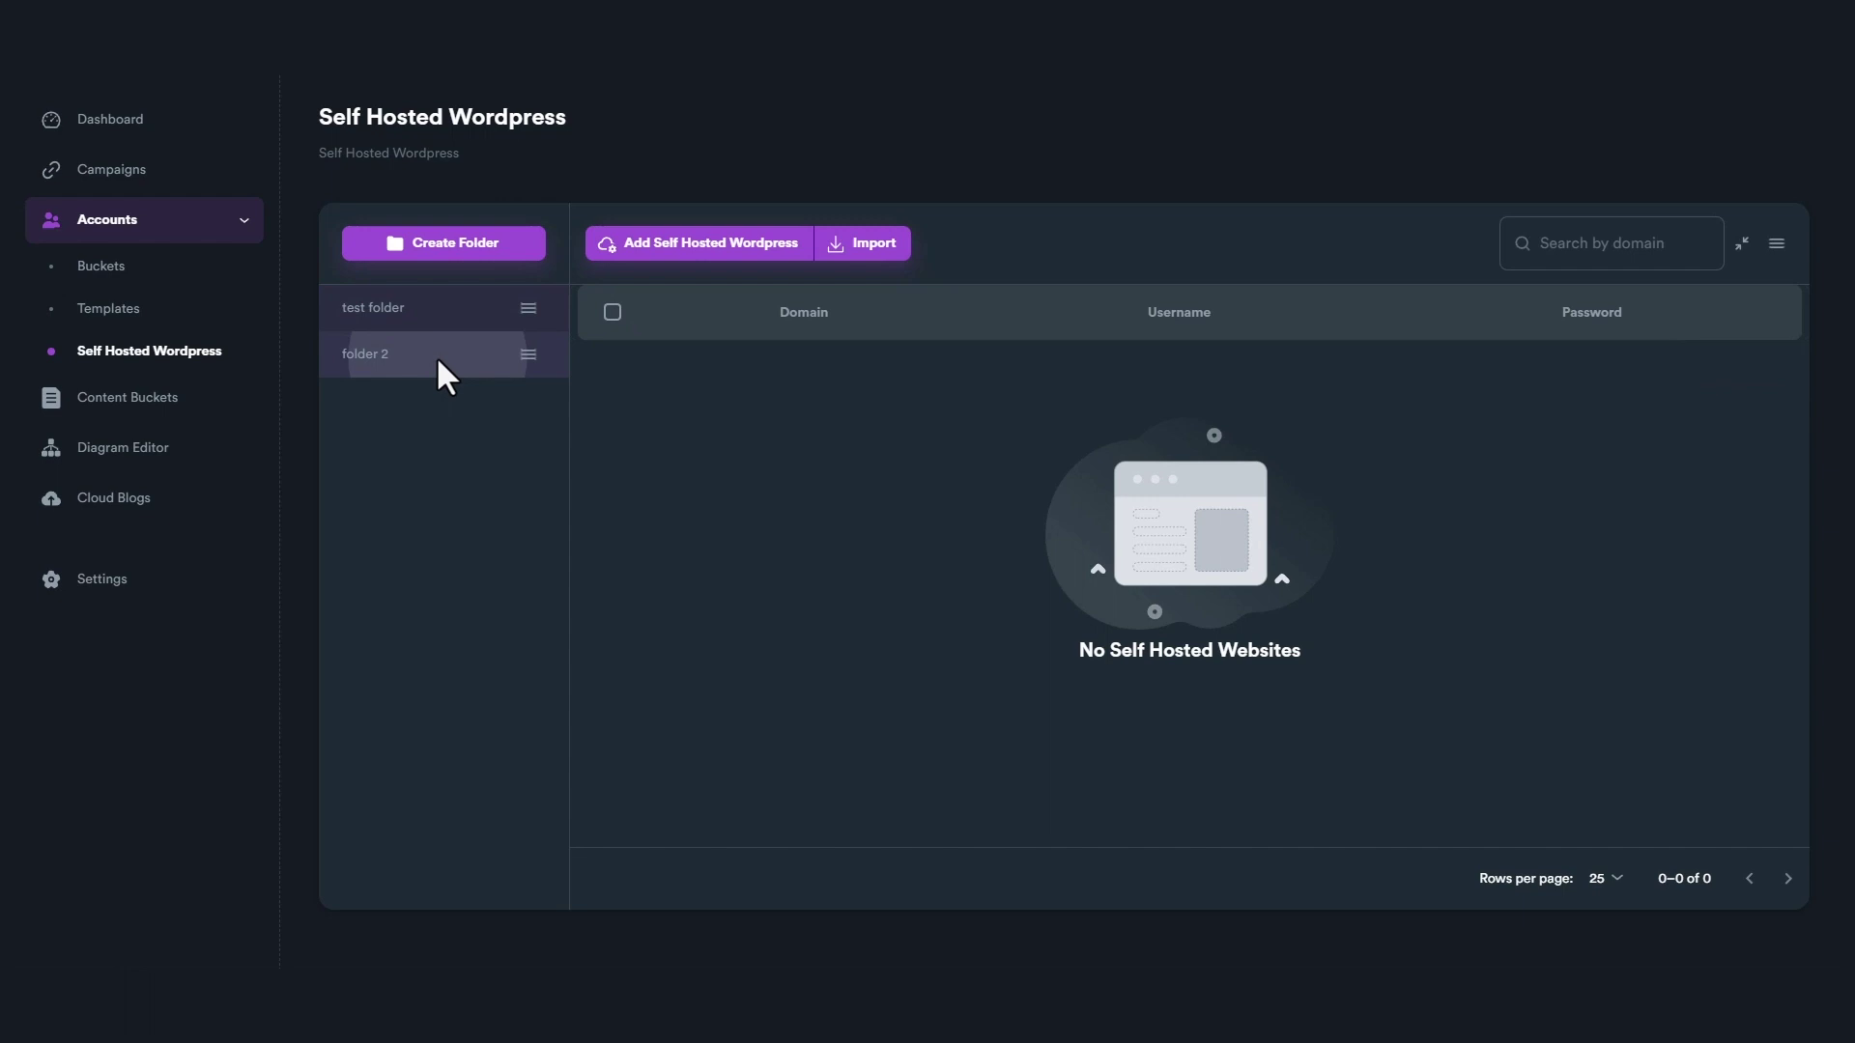
Create a new self-hosted WordPress site by pasting its domain, login username and password.
click(703, 253)
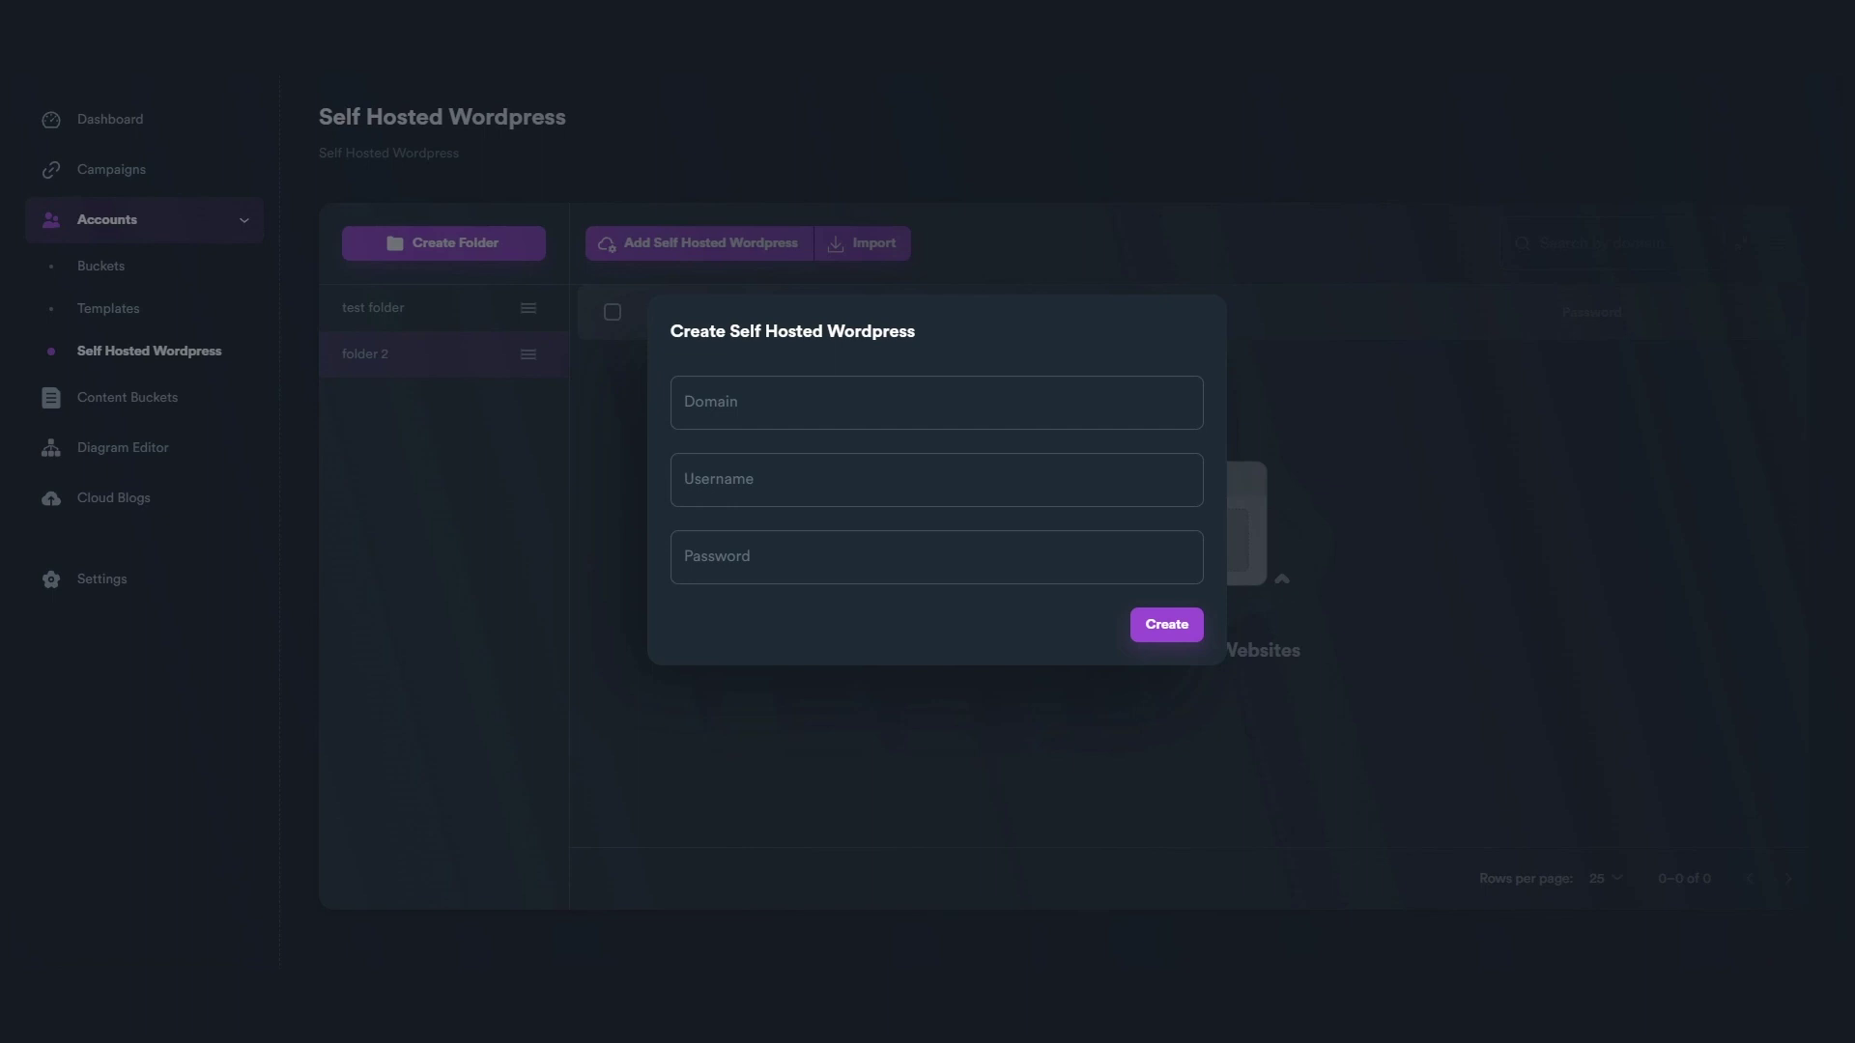
click(711, 398)
key(ctrl+v)
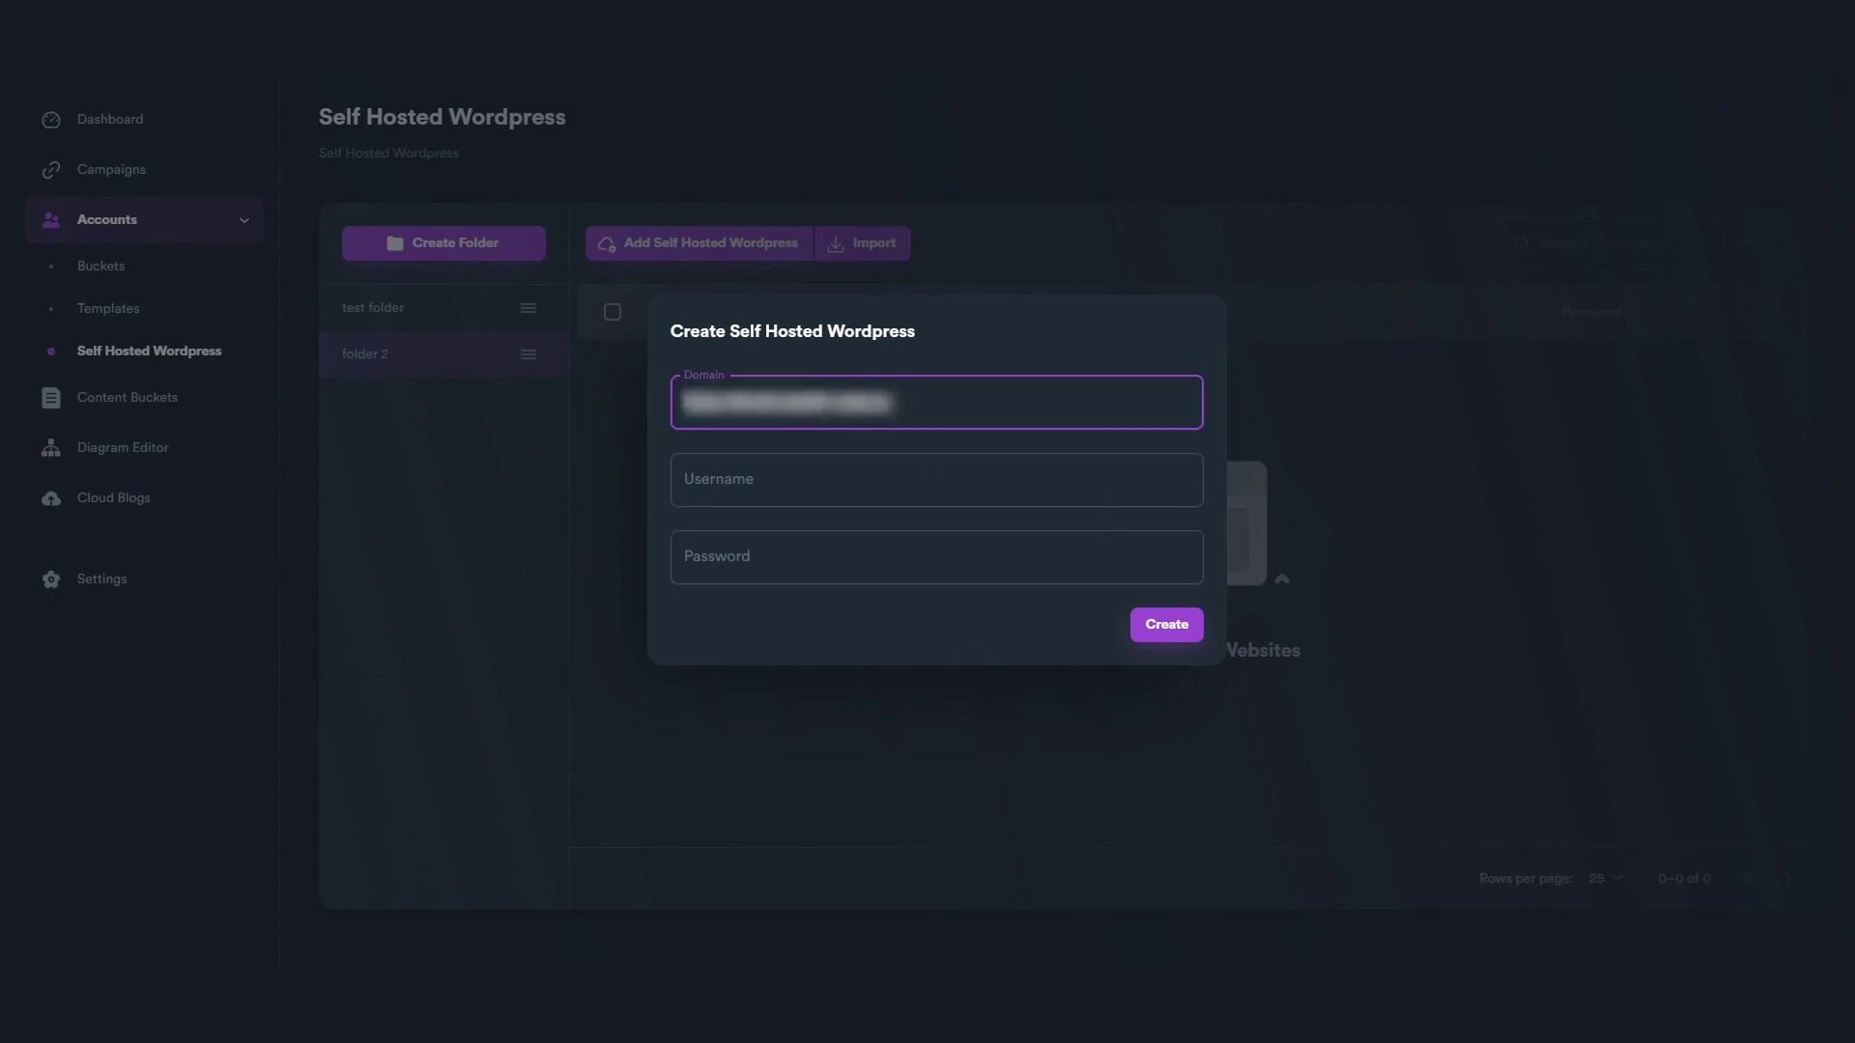
click(787, 487)
key(ctrl+v)
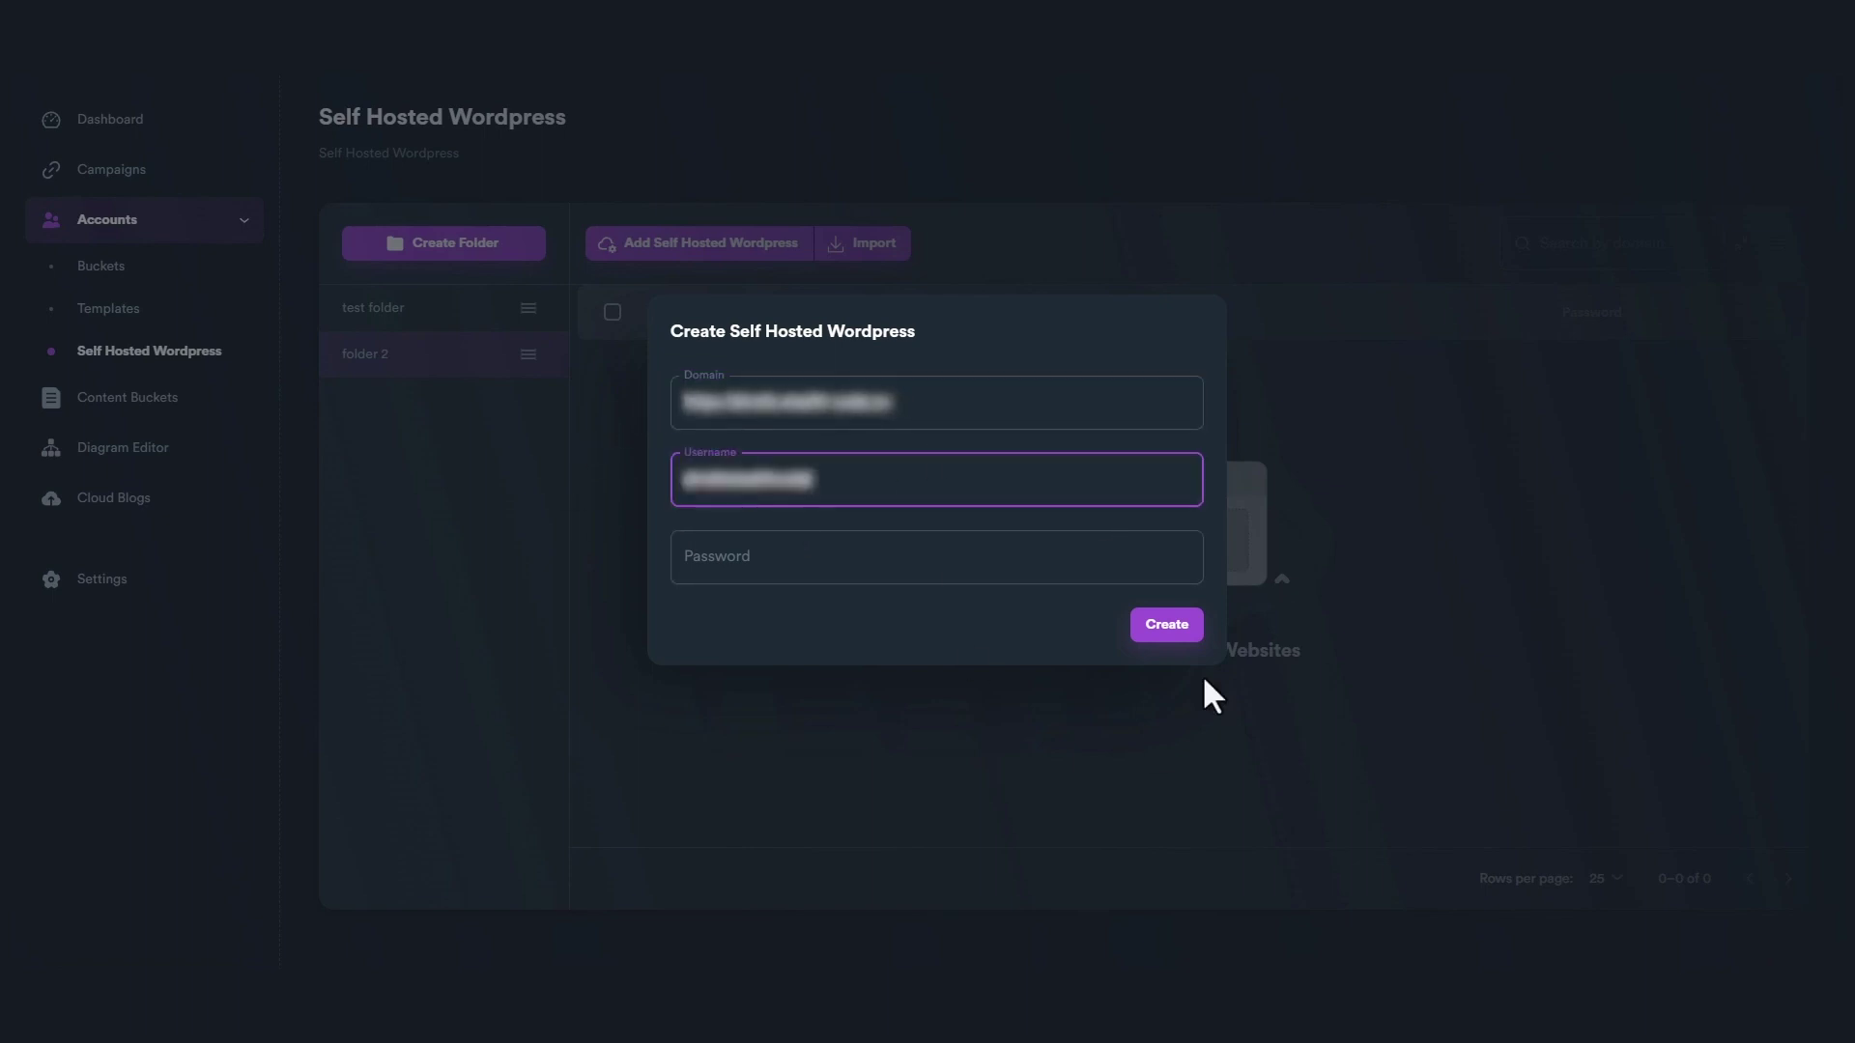
click(791, 565)
key(ctrl+v)
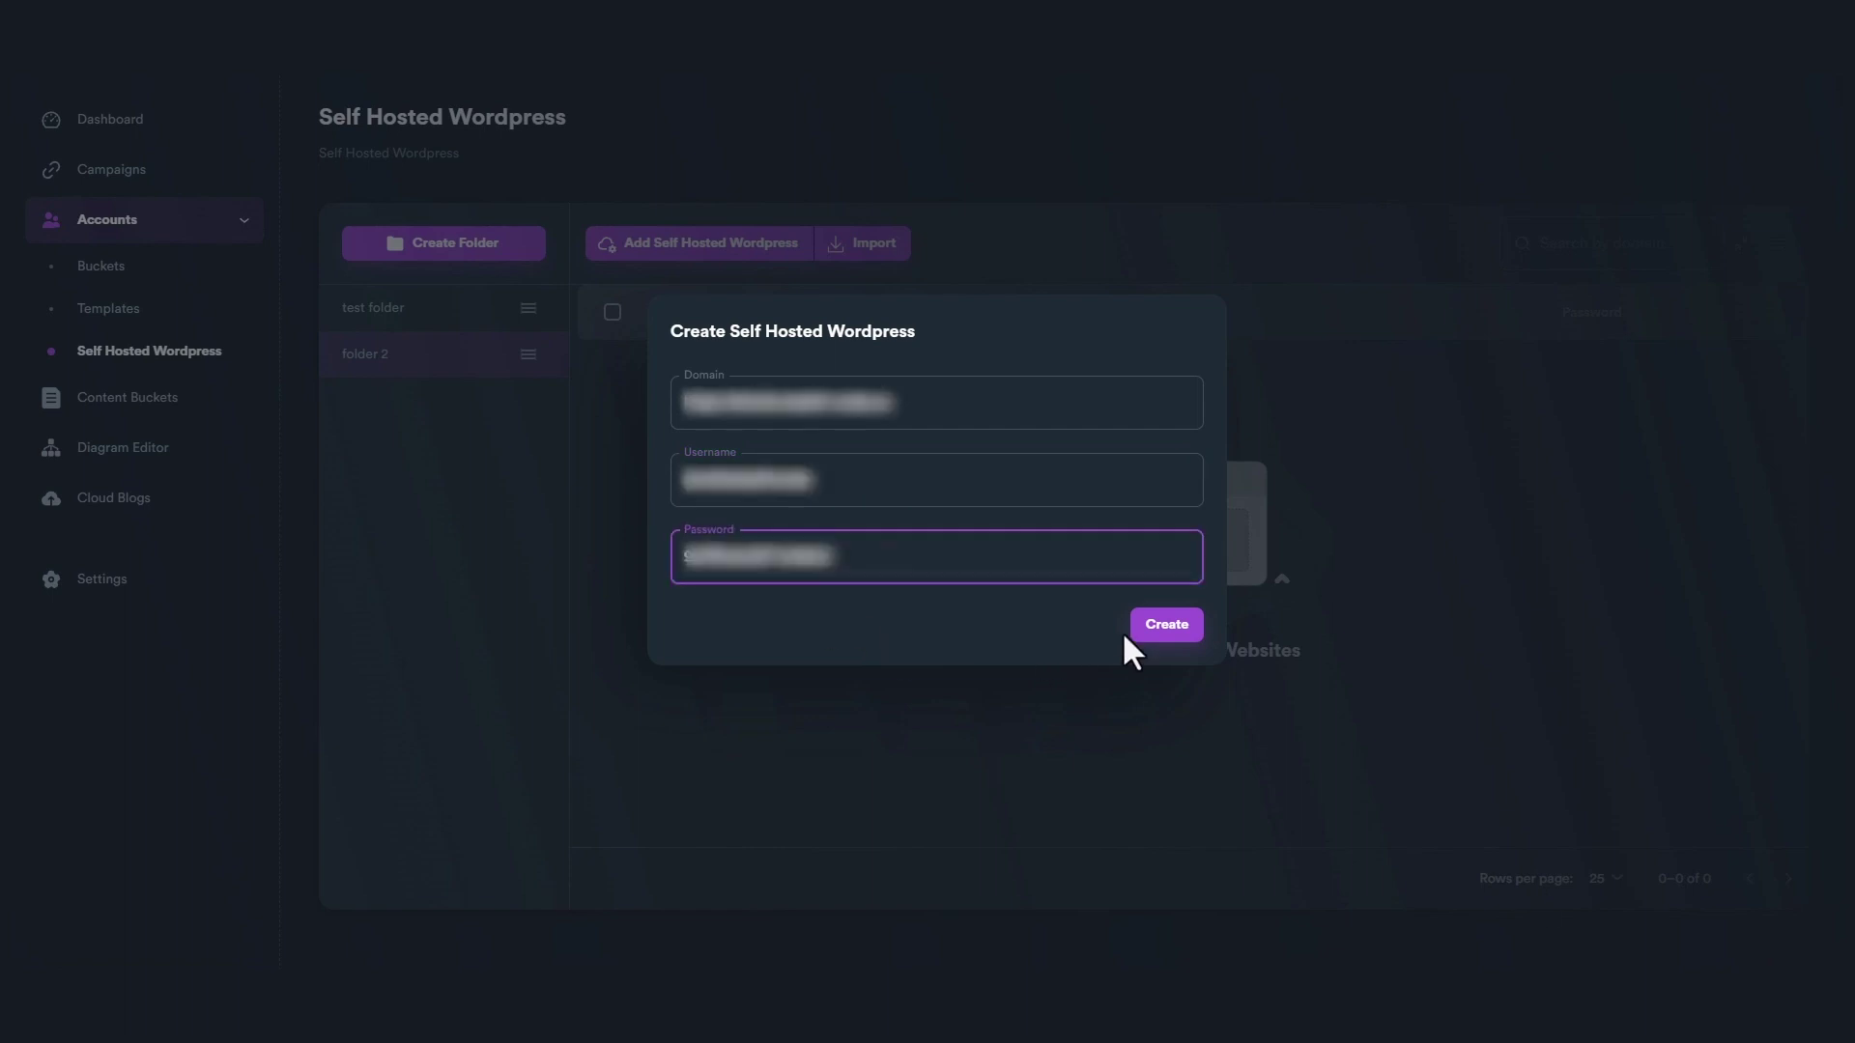
click(1167, 632)
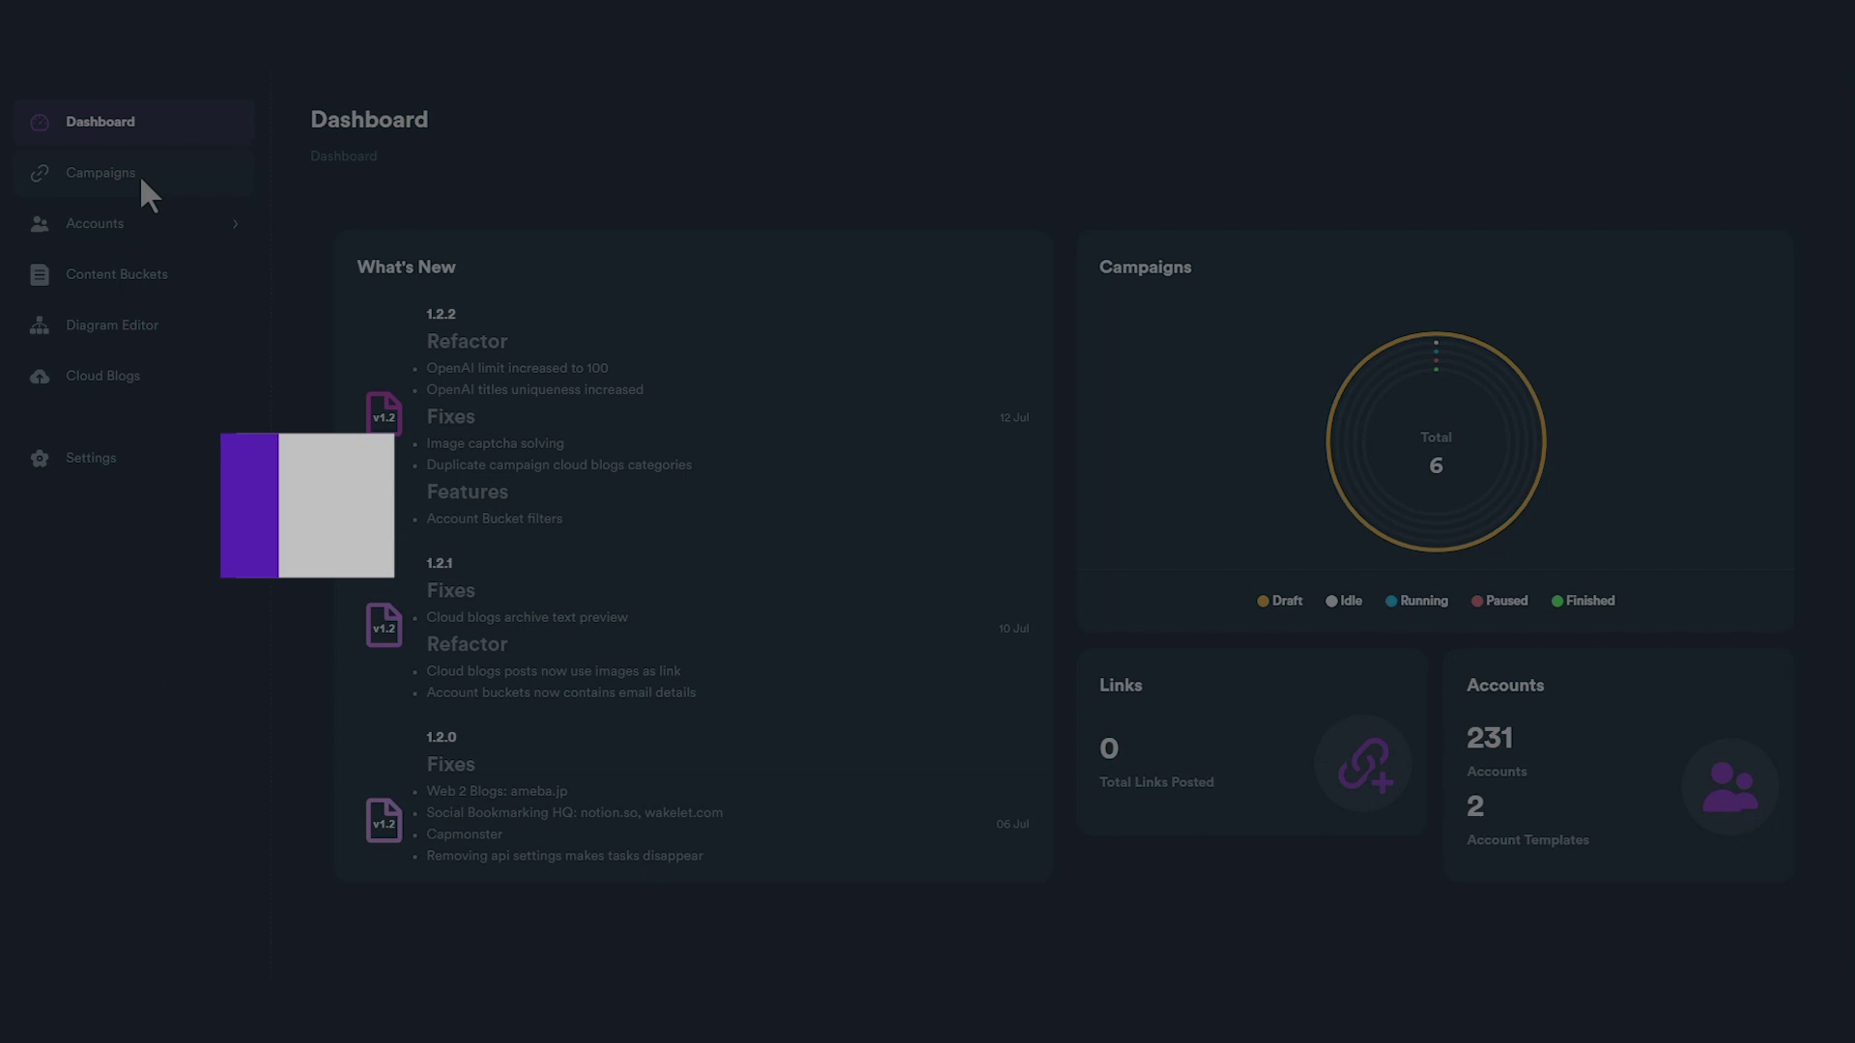
click(1592, 378)
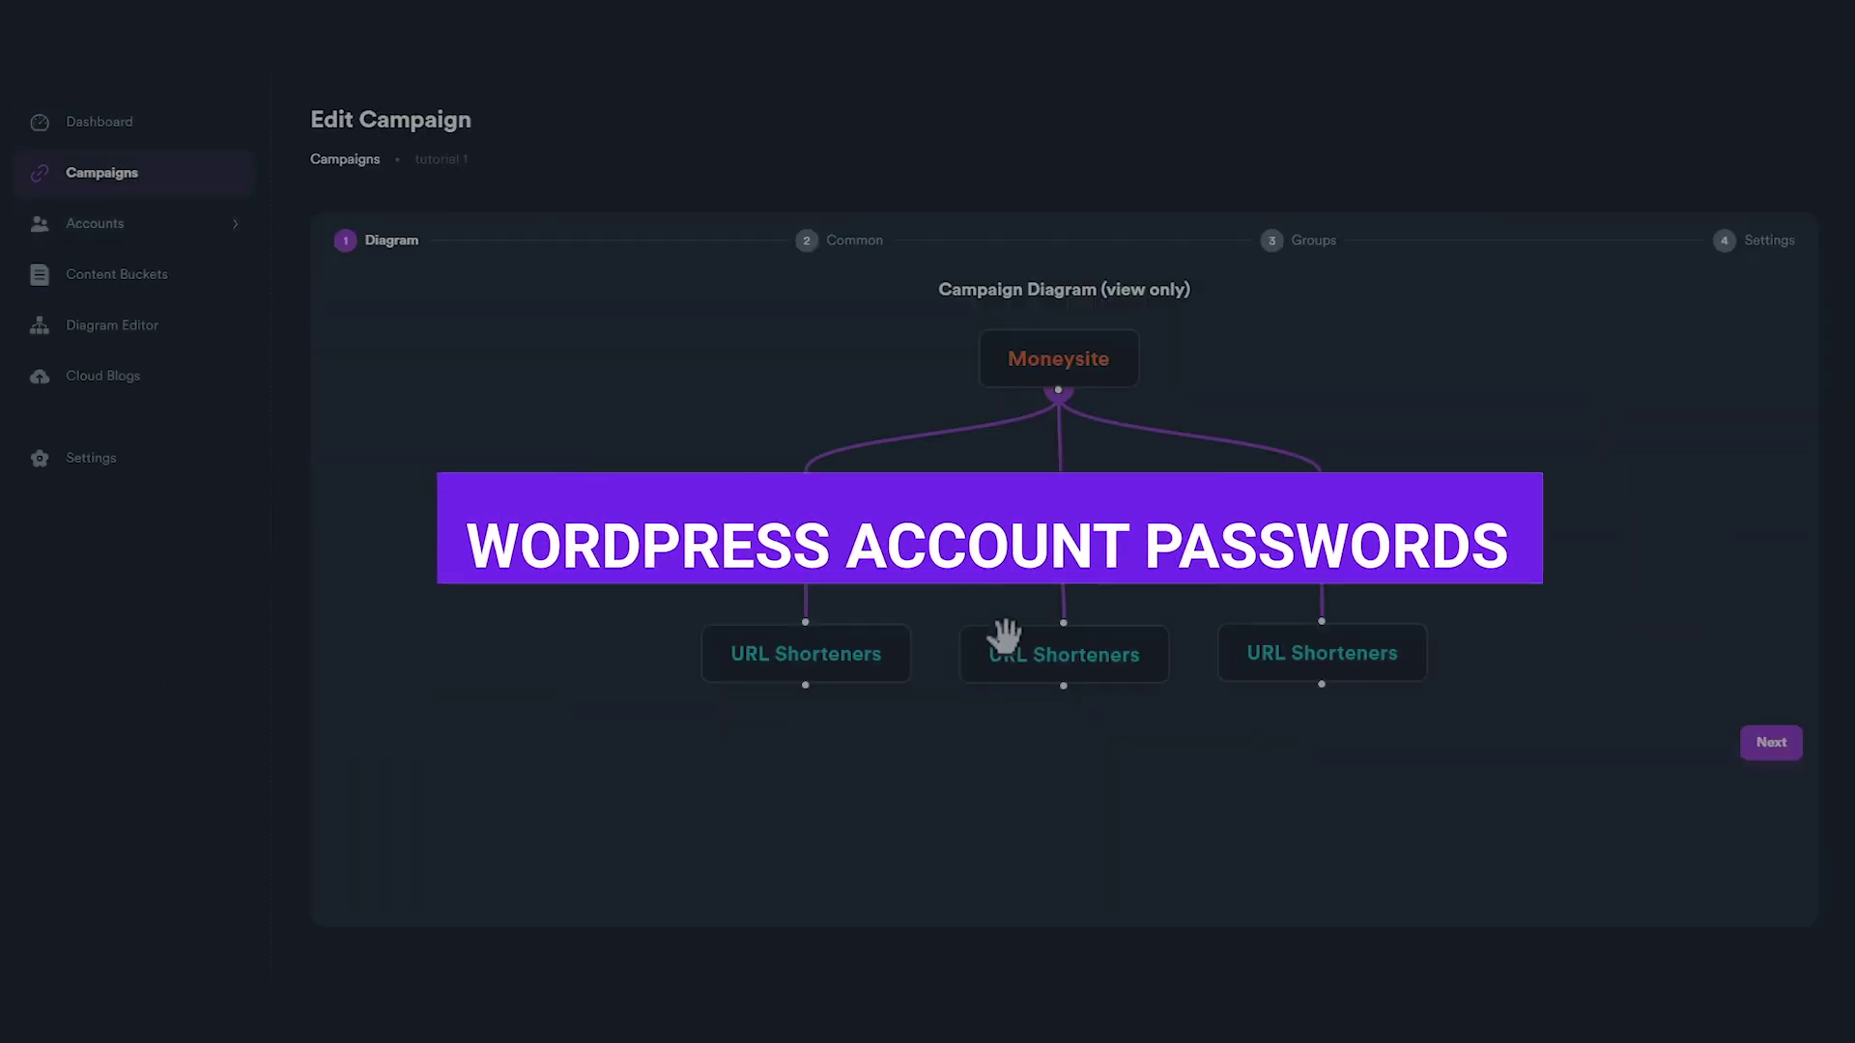
click(124, 279)
click(112, 327)
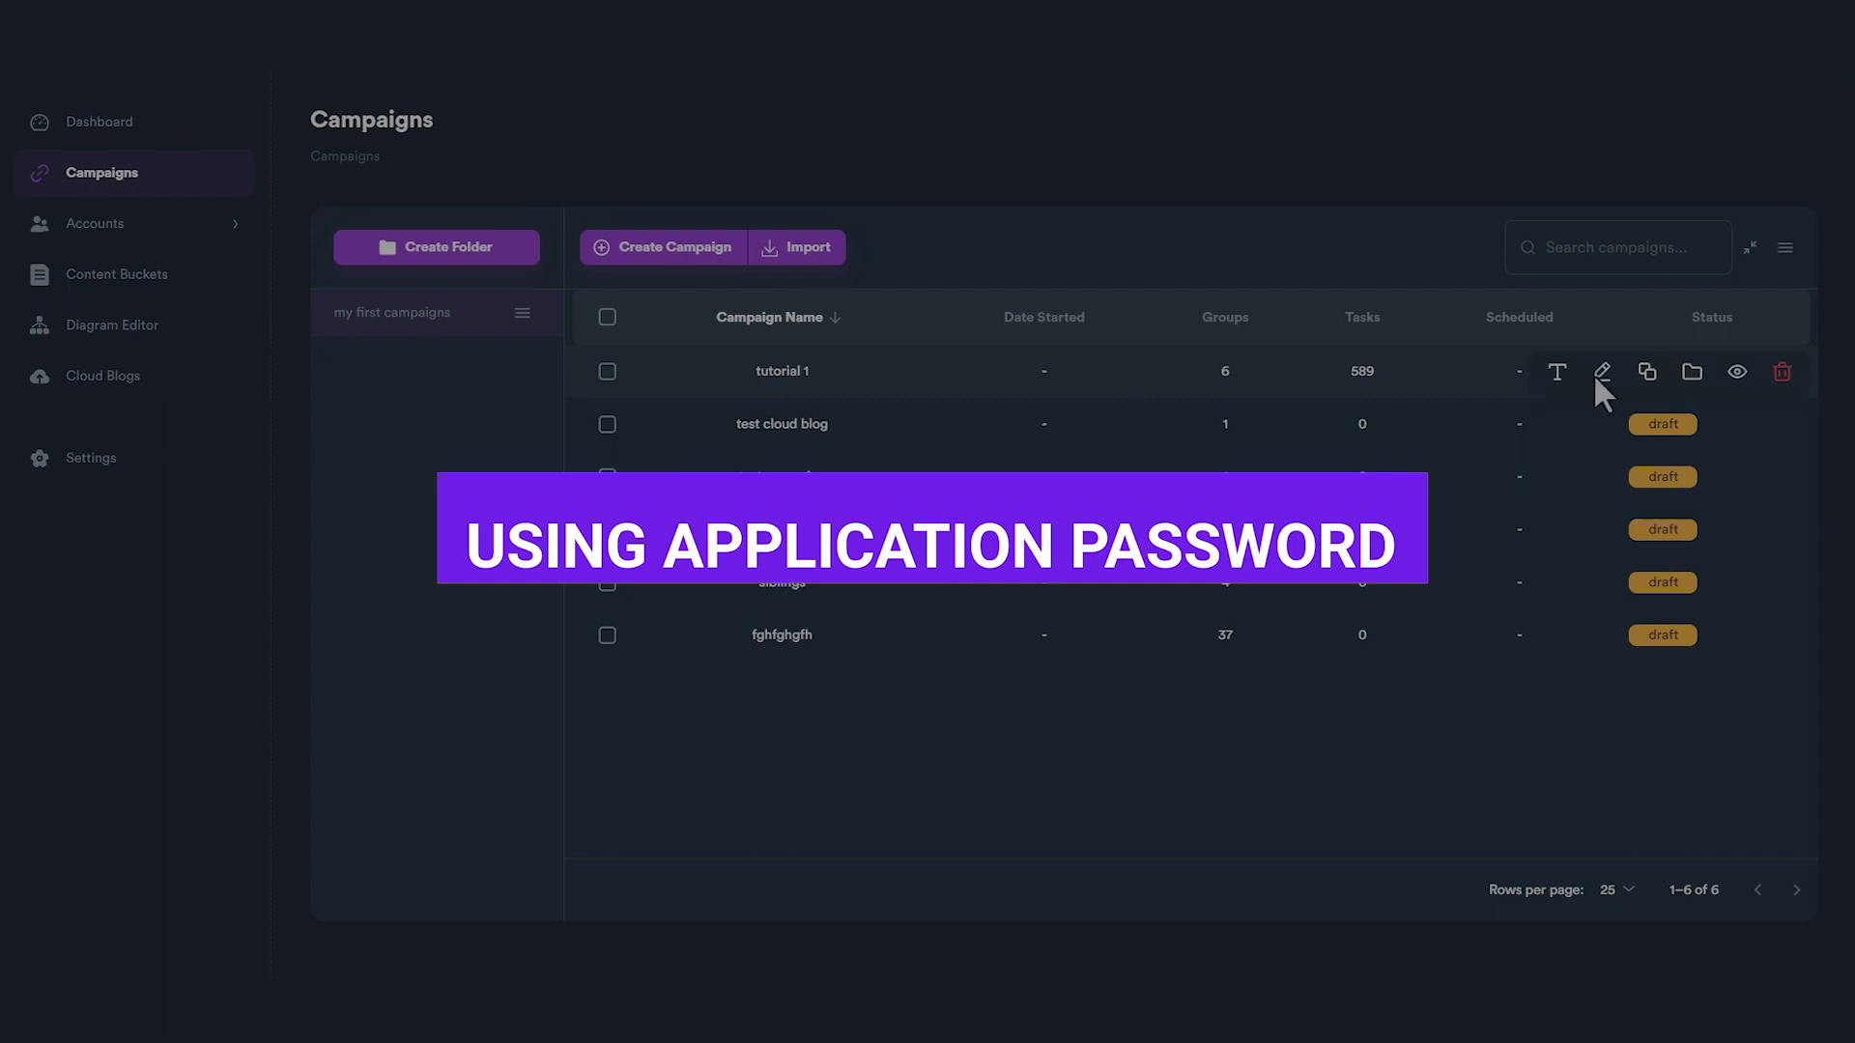
click(1595, 377)
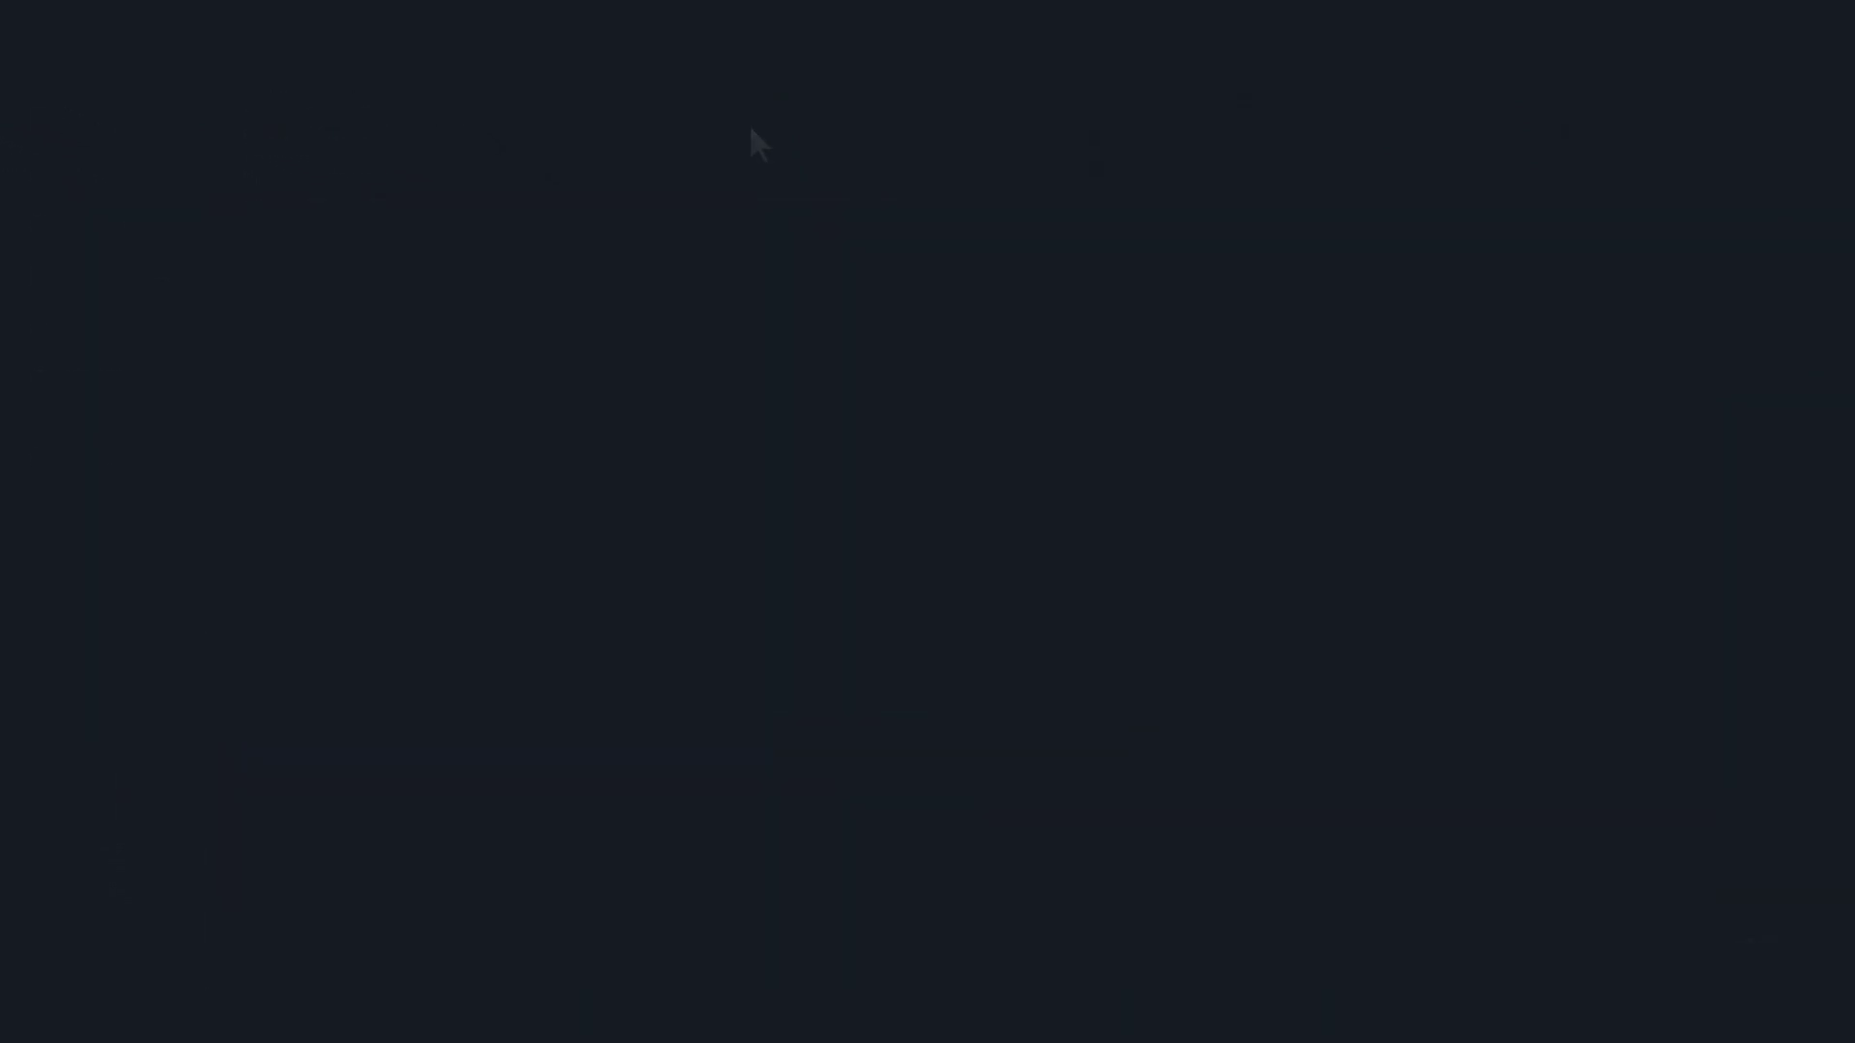
click(139, 174)
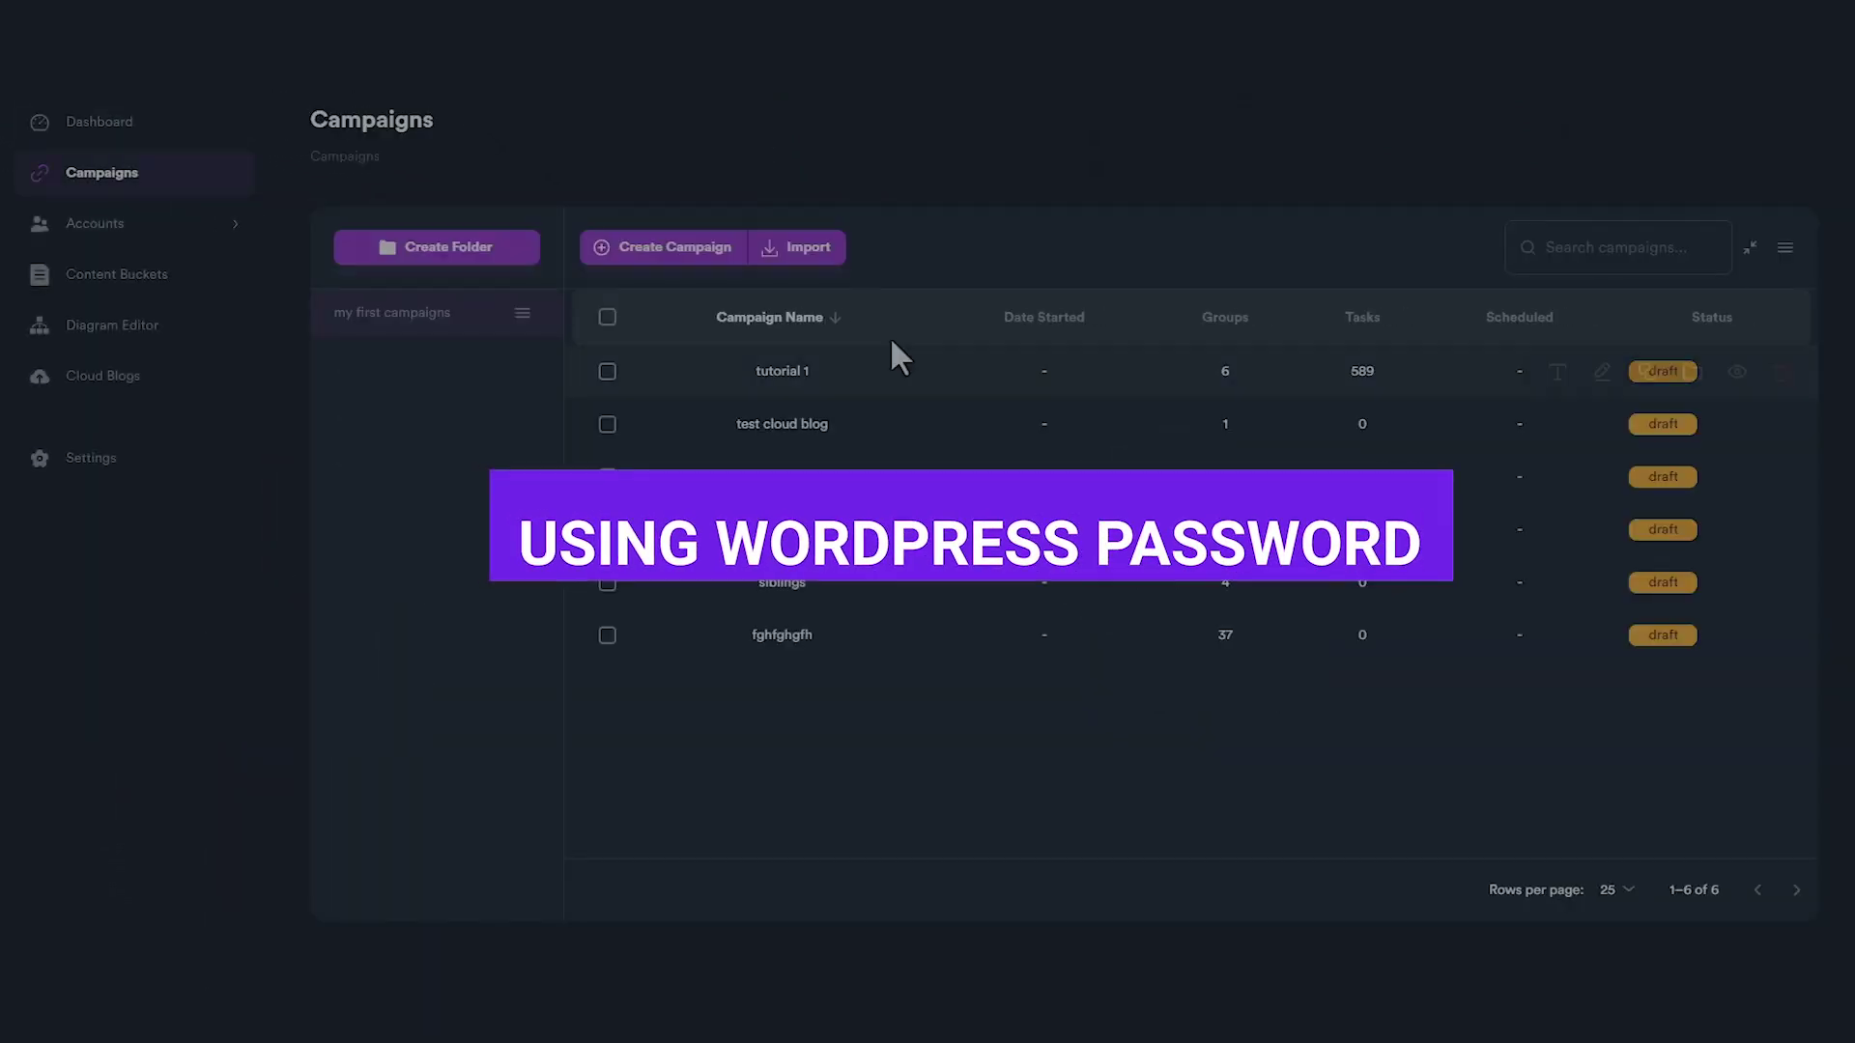
Open the tutorial 1 campaign in Edit Campaign and advance to the Common step.
click(1594, 371)
click(1772, 742)
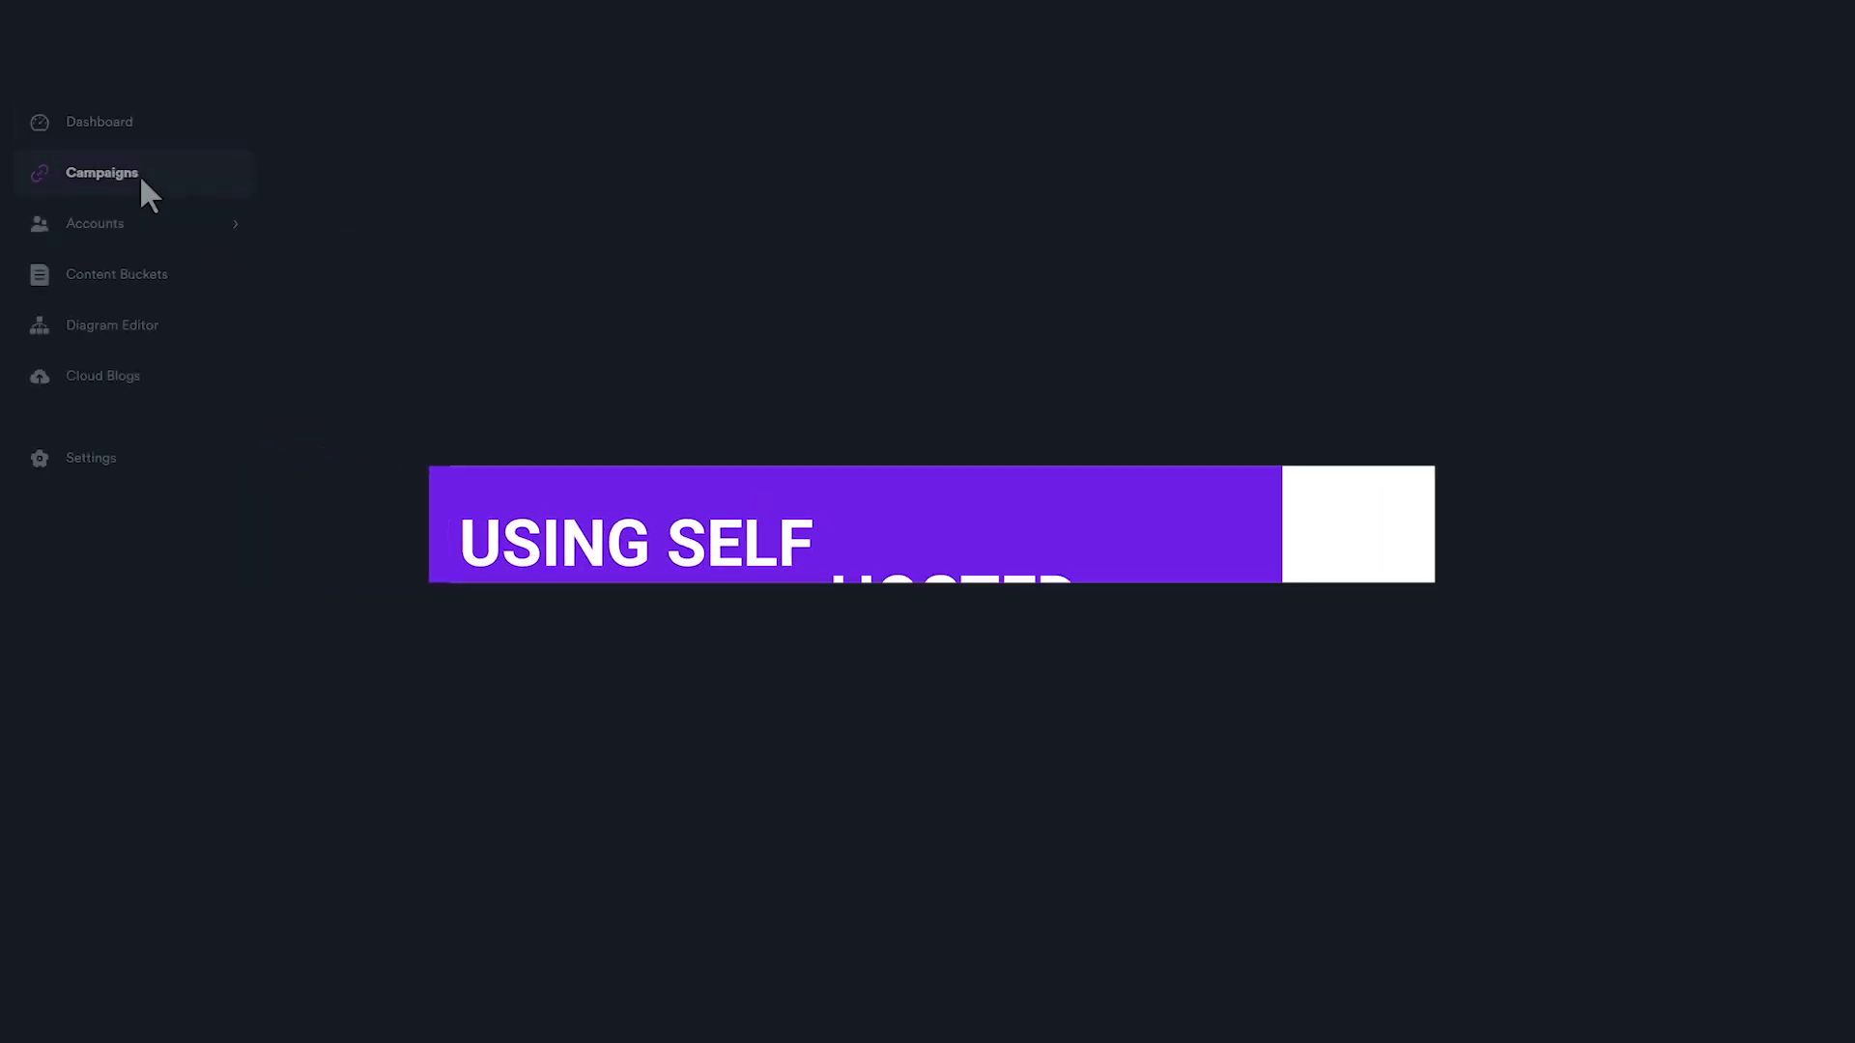
Open the tutorial 1 campaign and go to its Diagram Editor.
click(1596, 375)
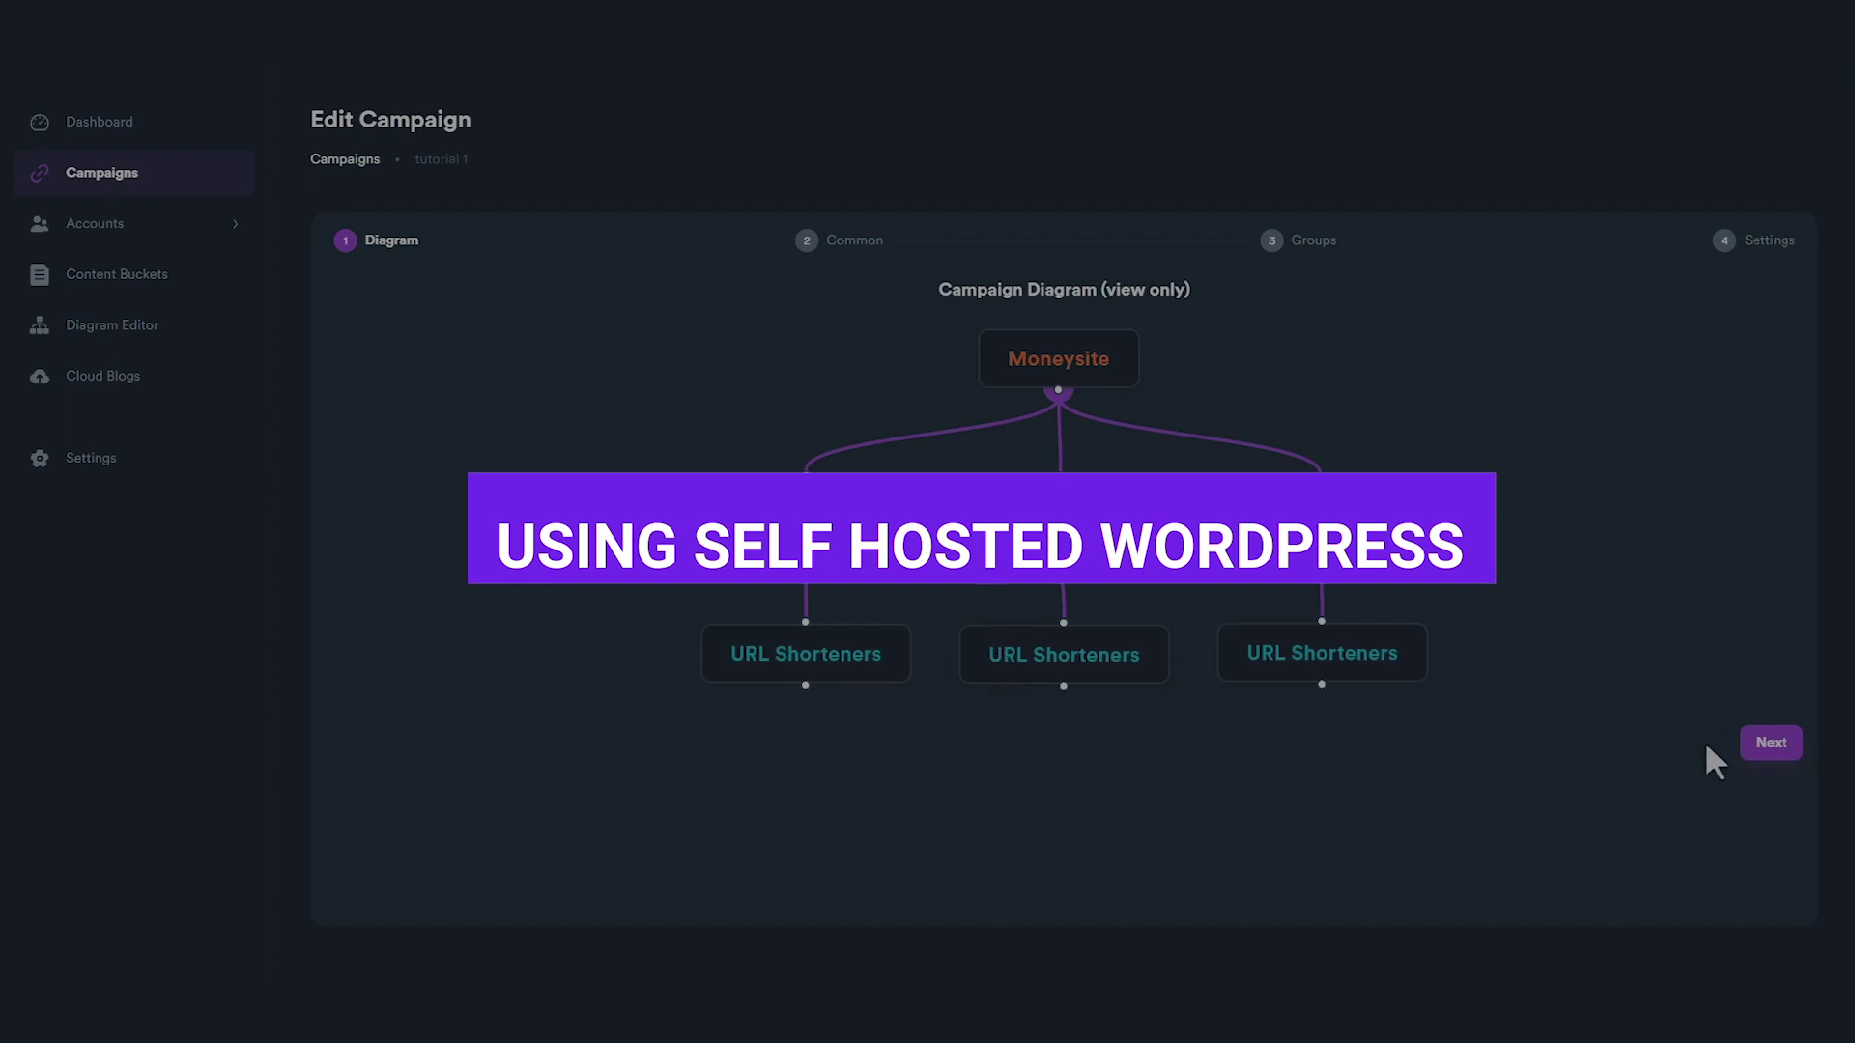
click(1771, 742)
click(118, 275)
click(112, 326)
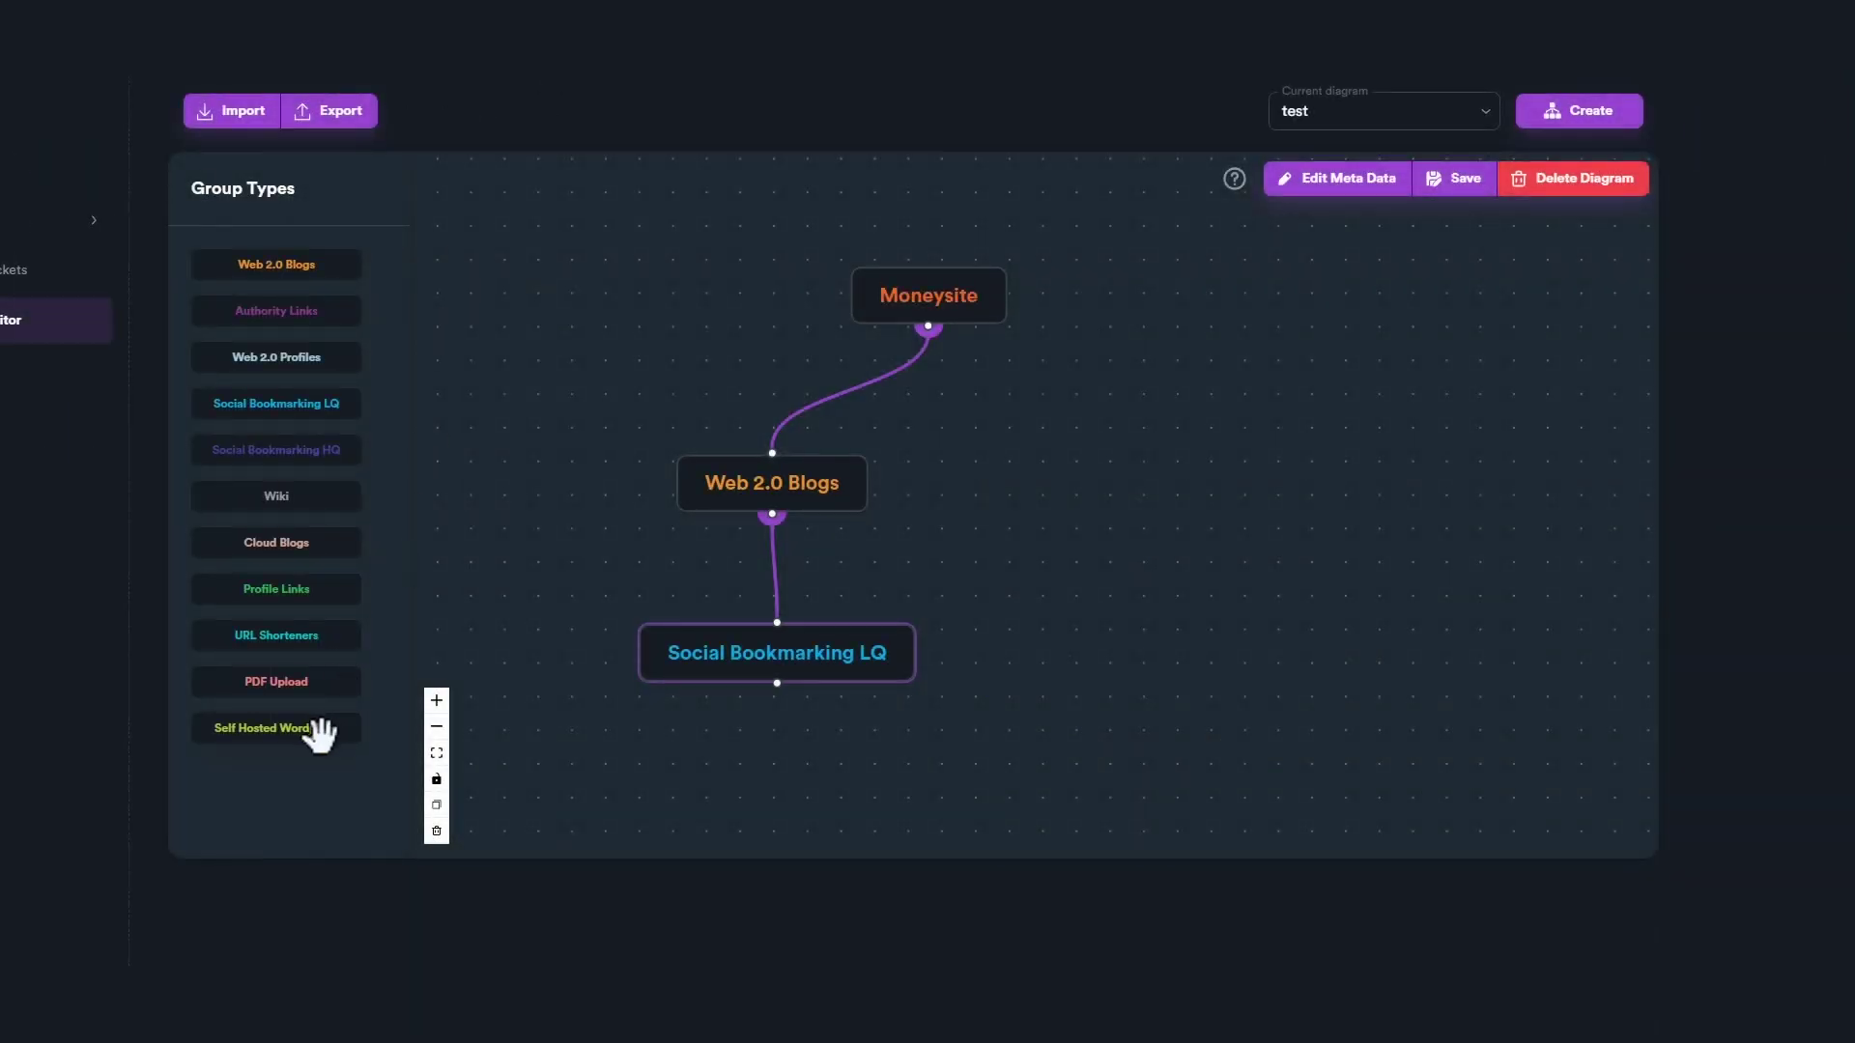
Add a Self Hosted Wordpress node and link it to Moneysite.
drag(801, 656, 753, 648)
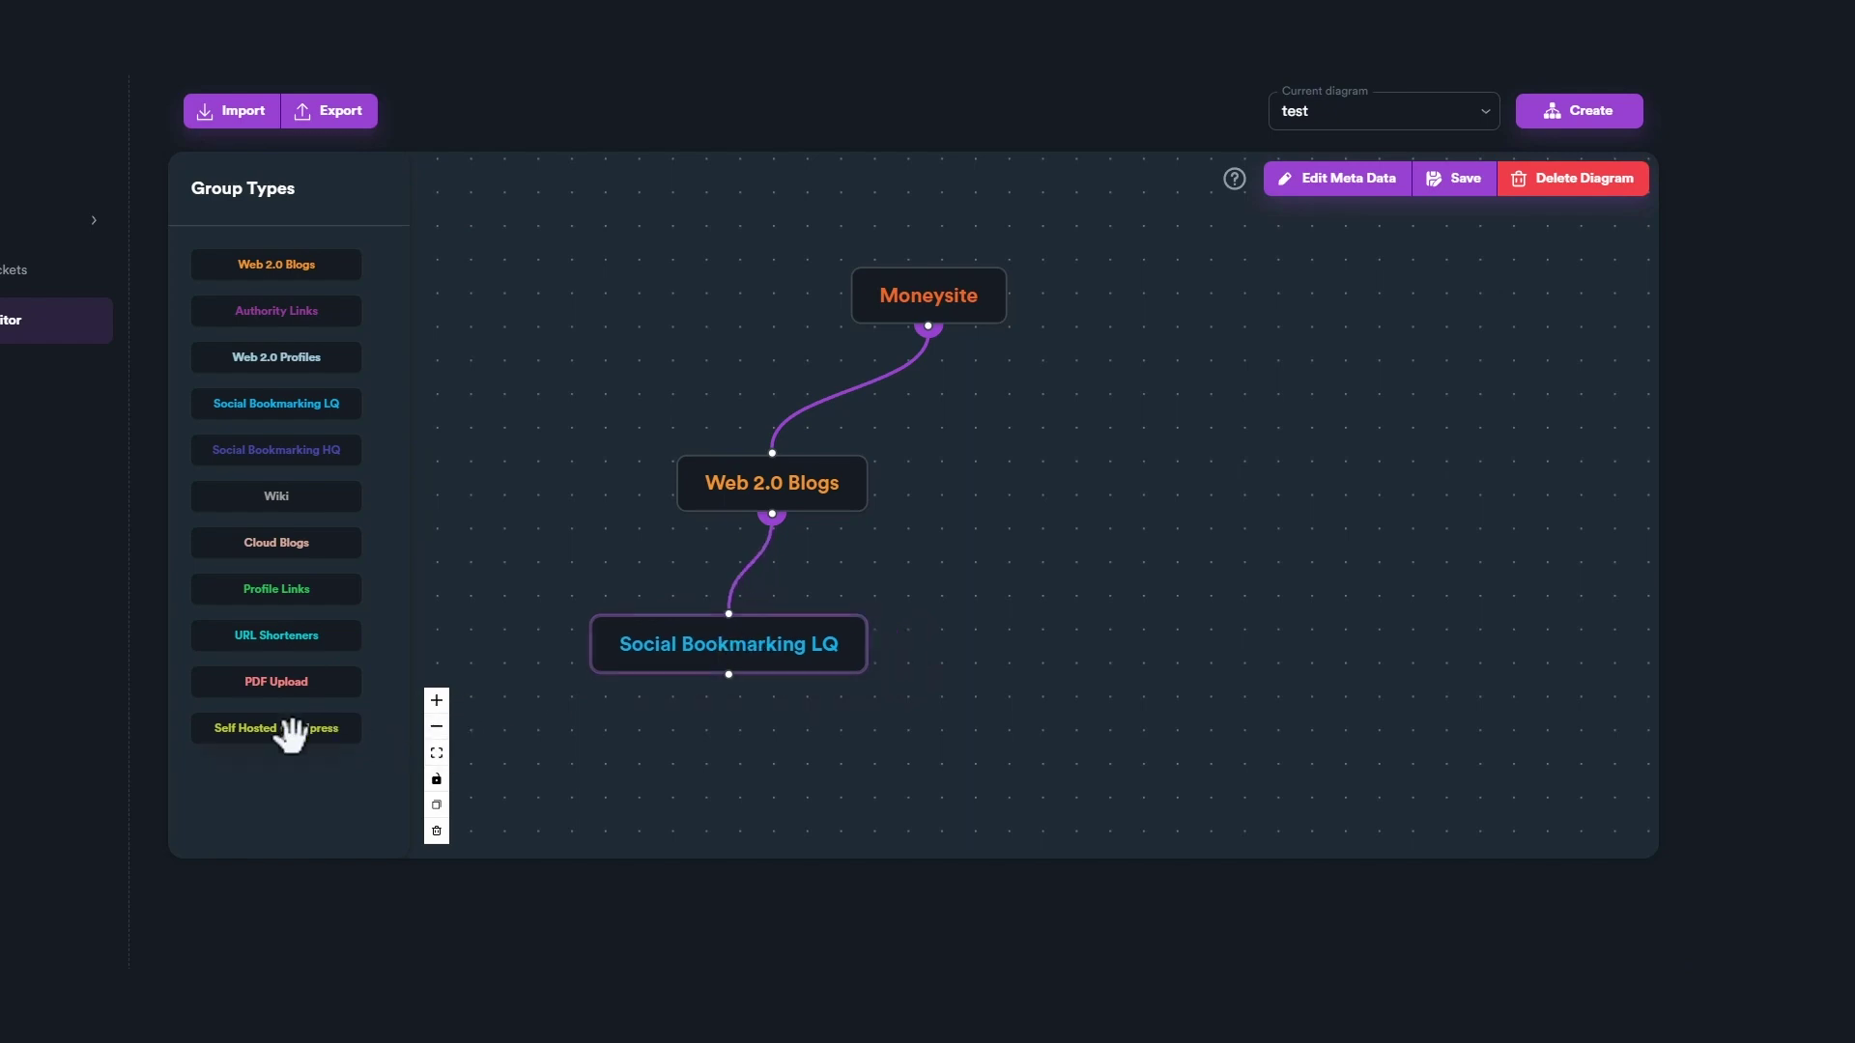
drag(290, 734, 1071, 518)
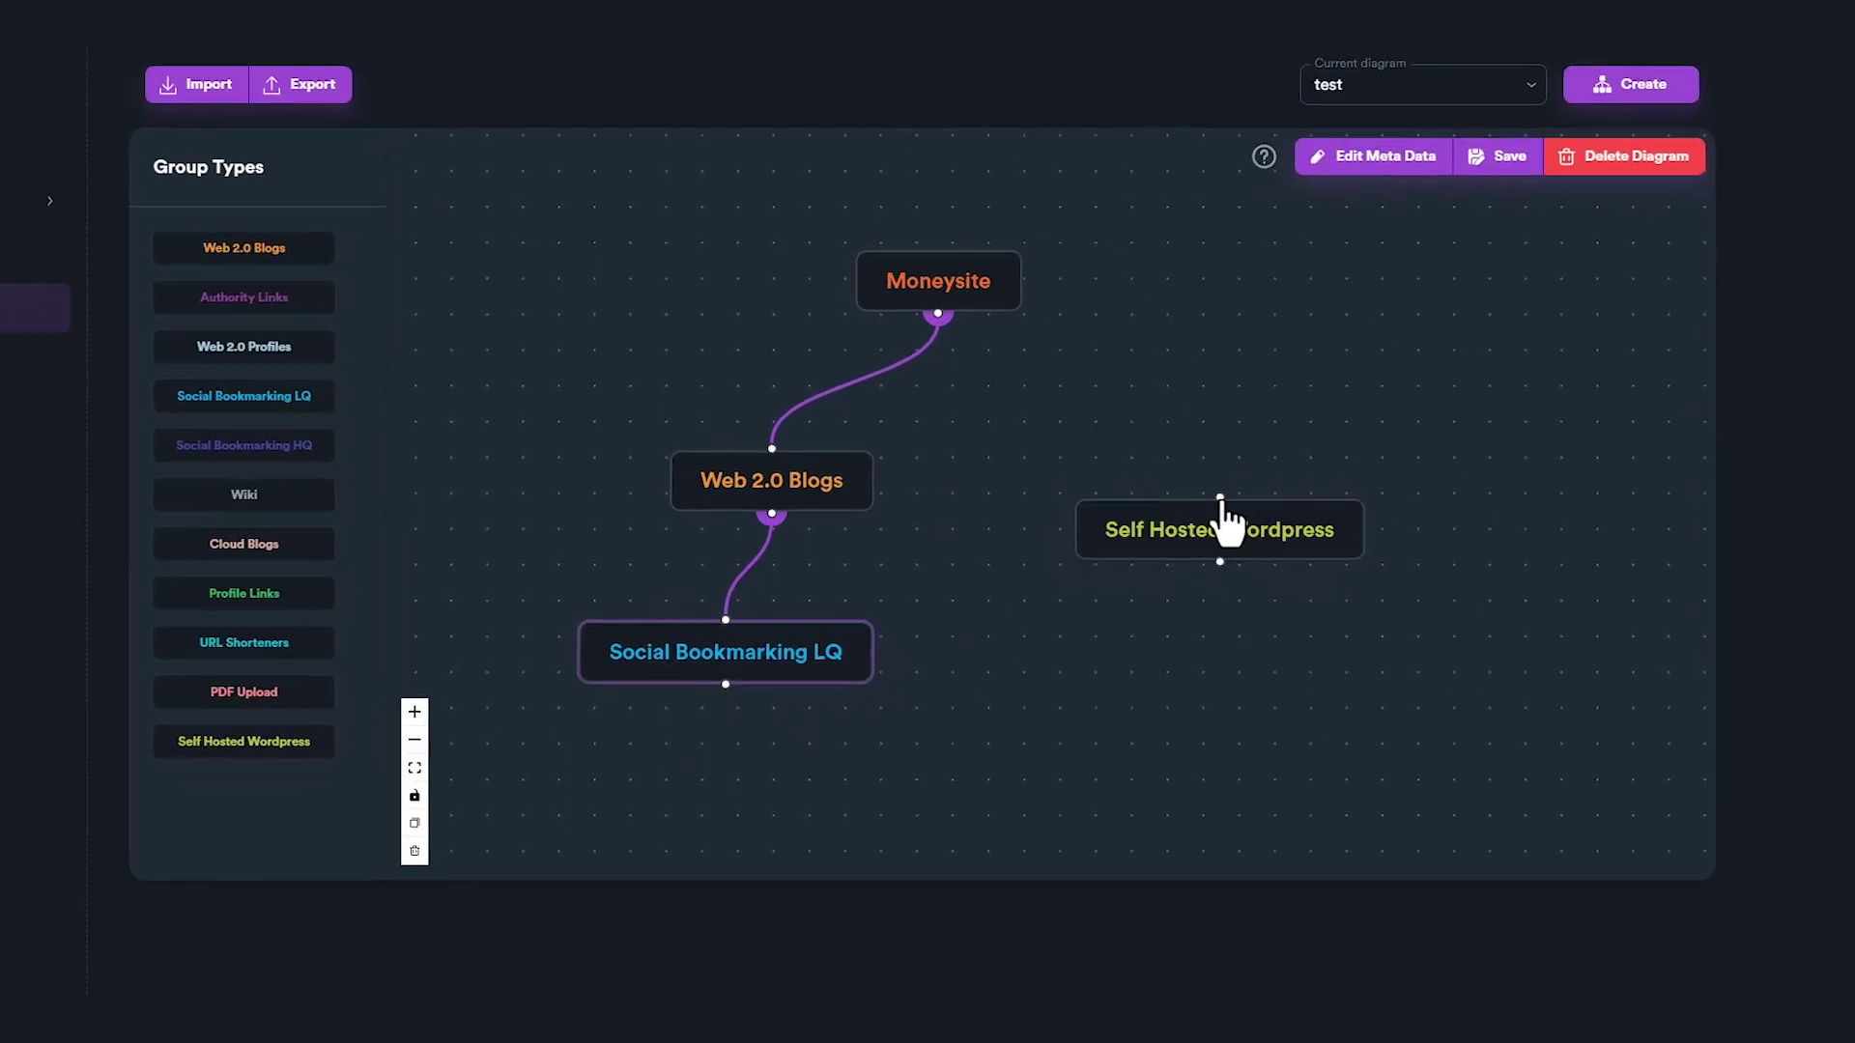
drag(1220, 500, 938, 314)
drag(1139, 538, 995, 554)
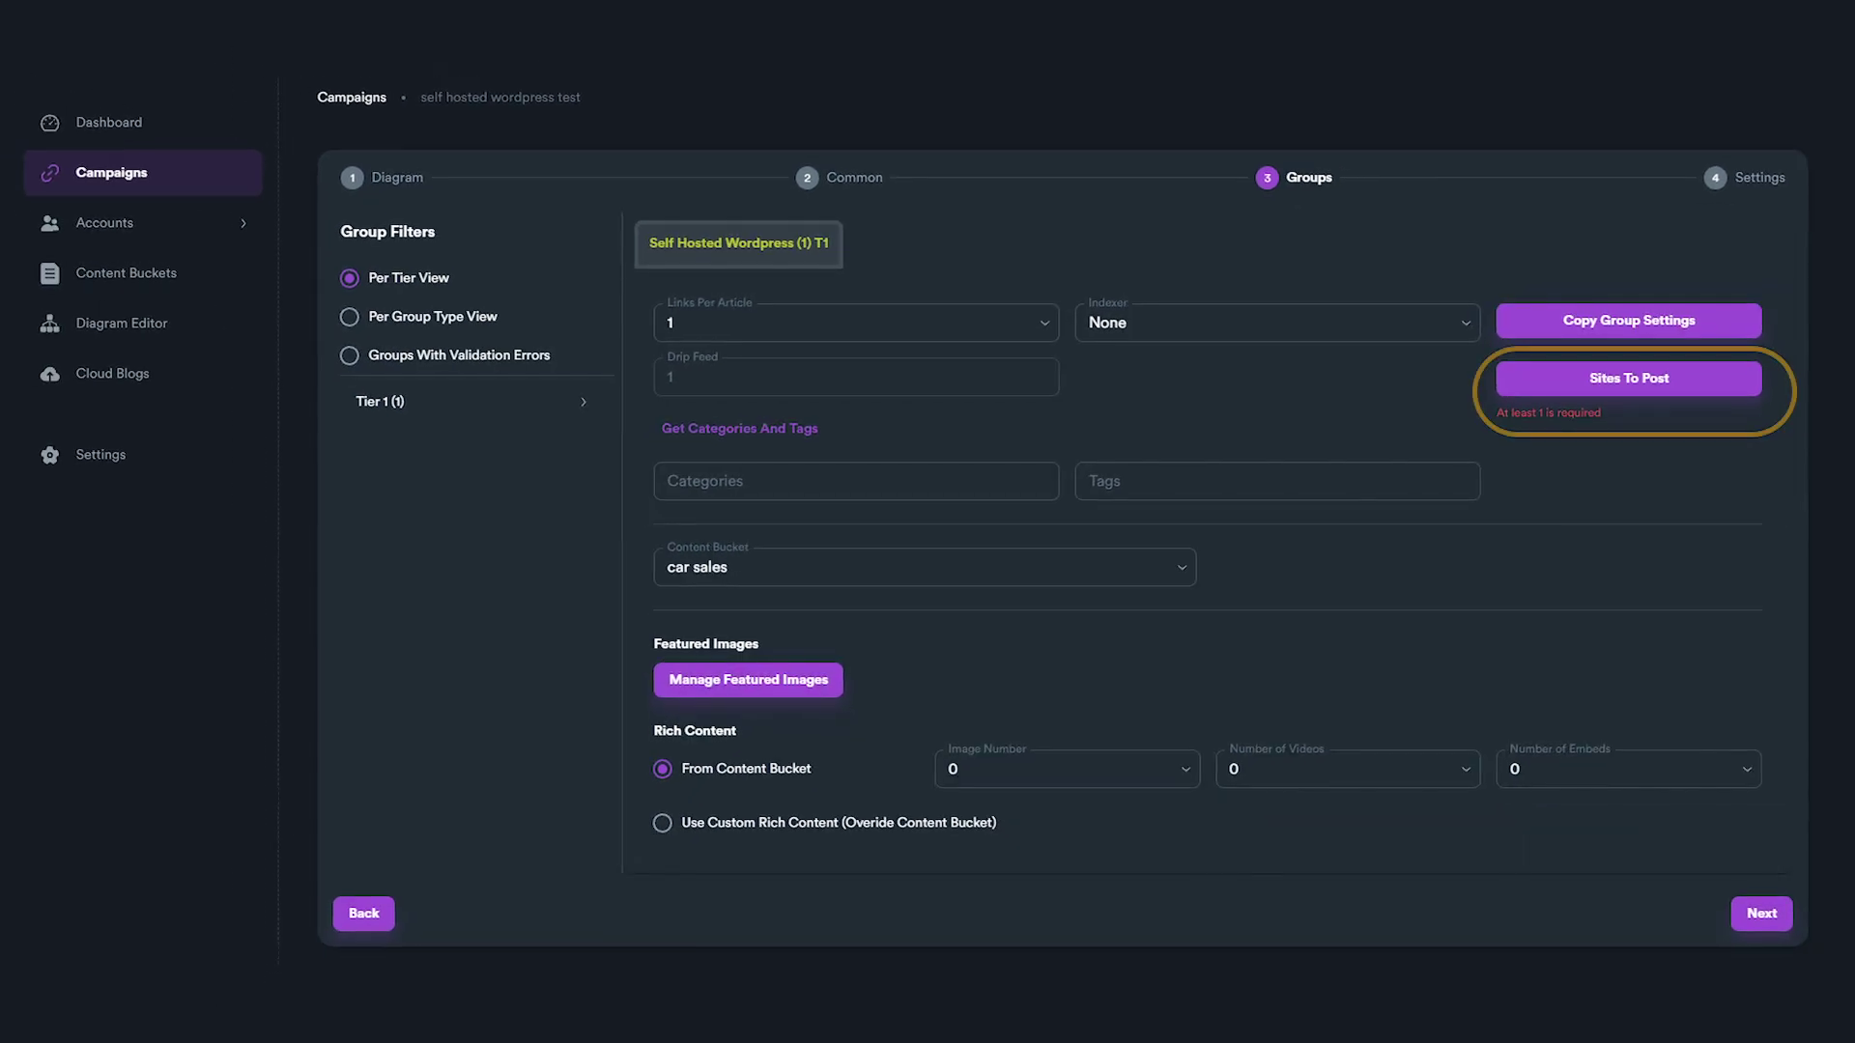
Remove the folder 2 and test folder filters from Sites To Post.
click(1603, 385)
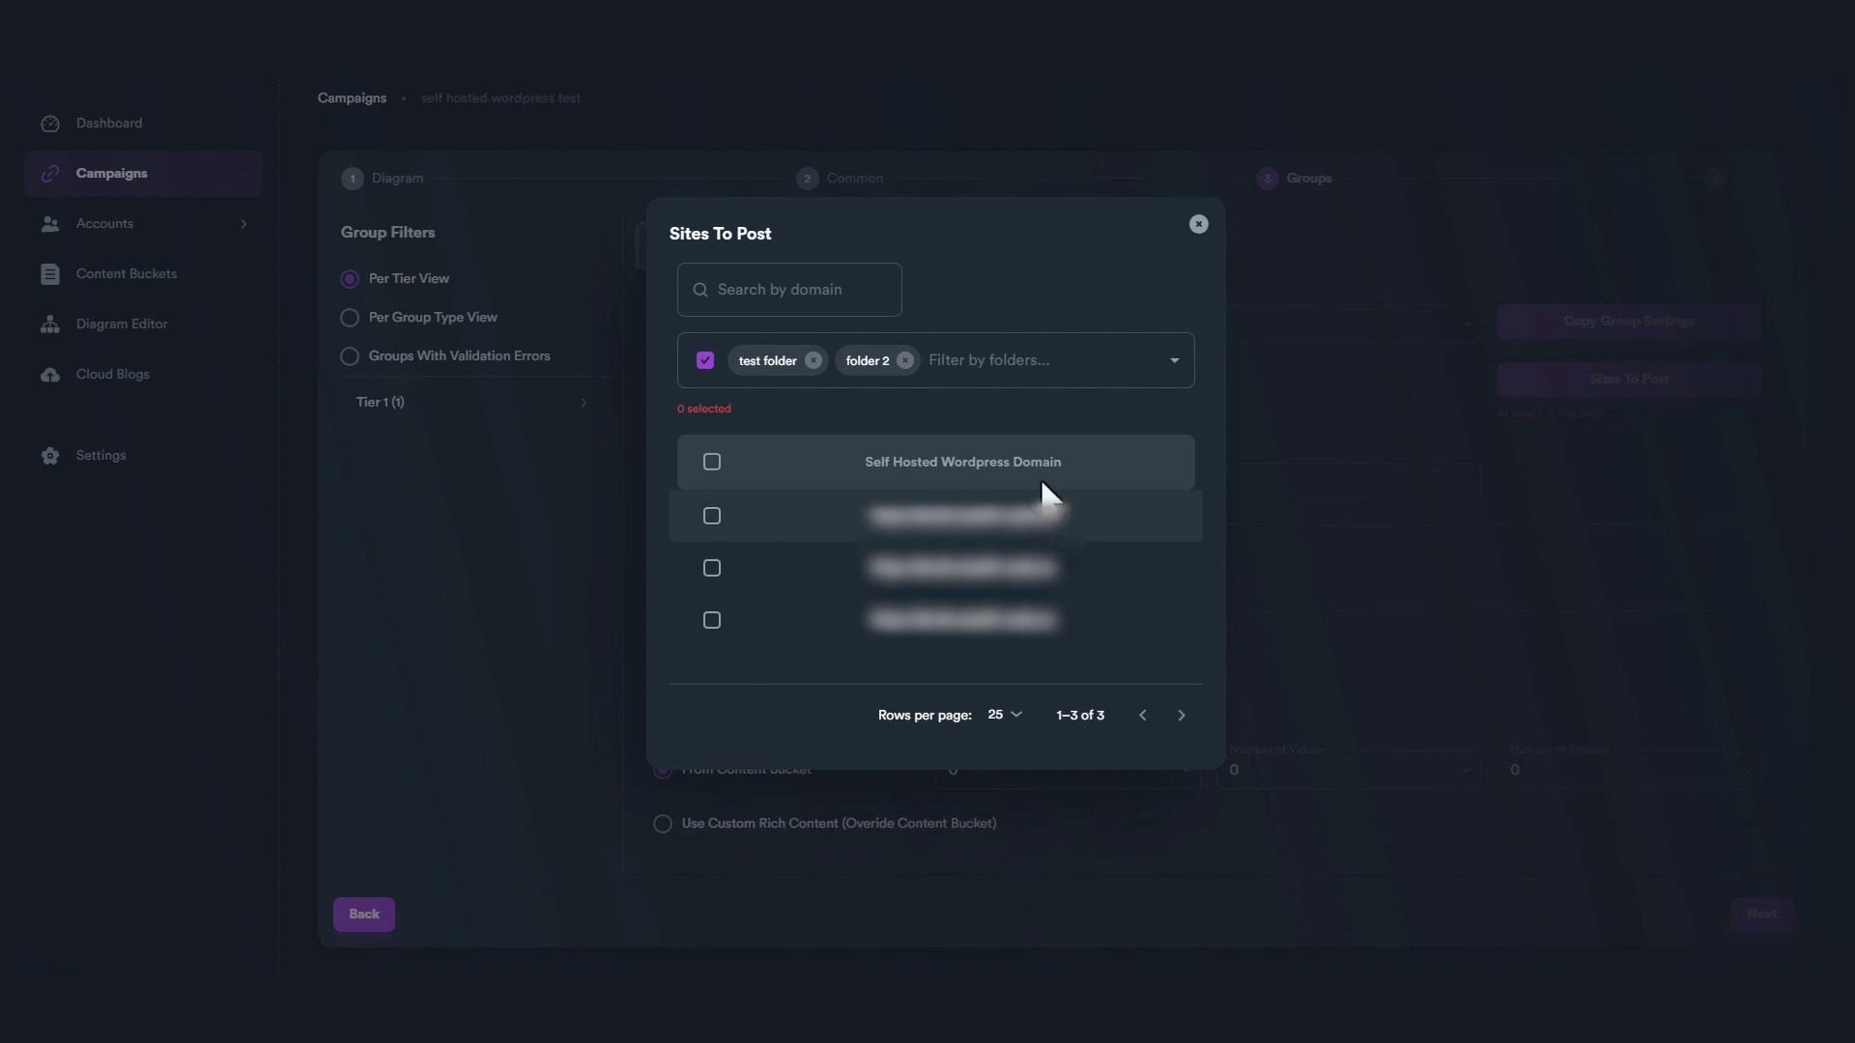
click(905, 360)
click(814, 360)
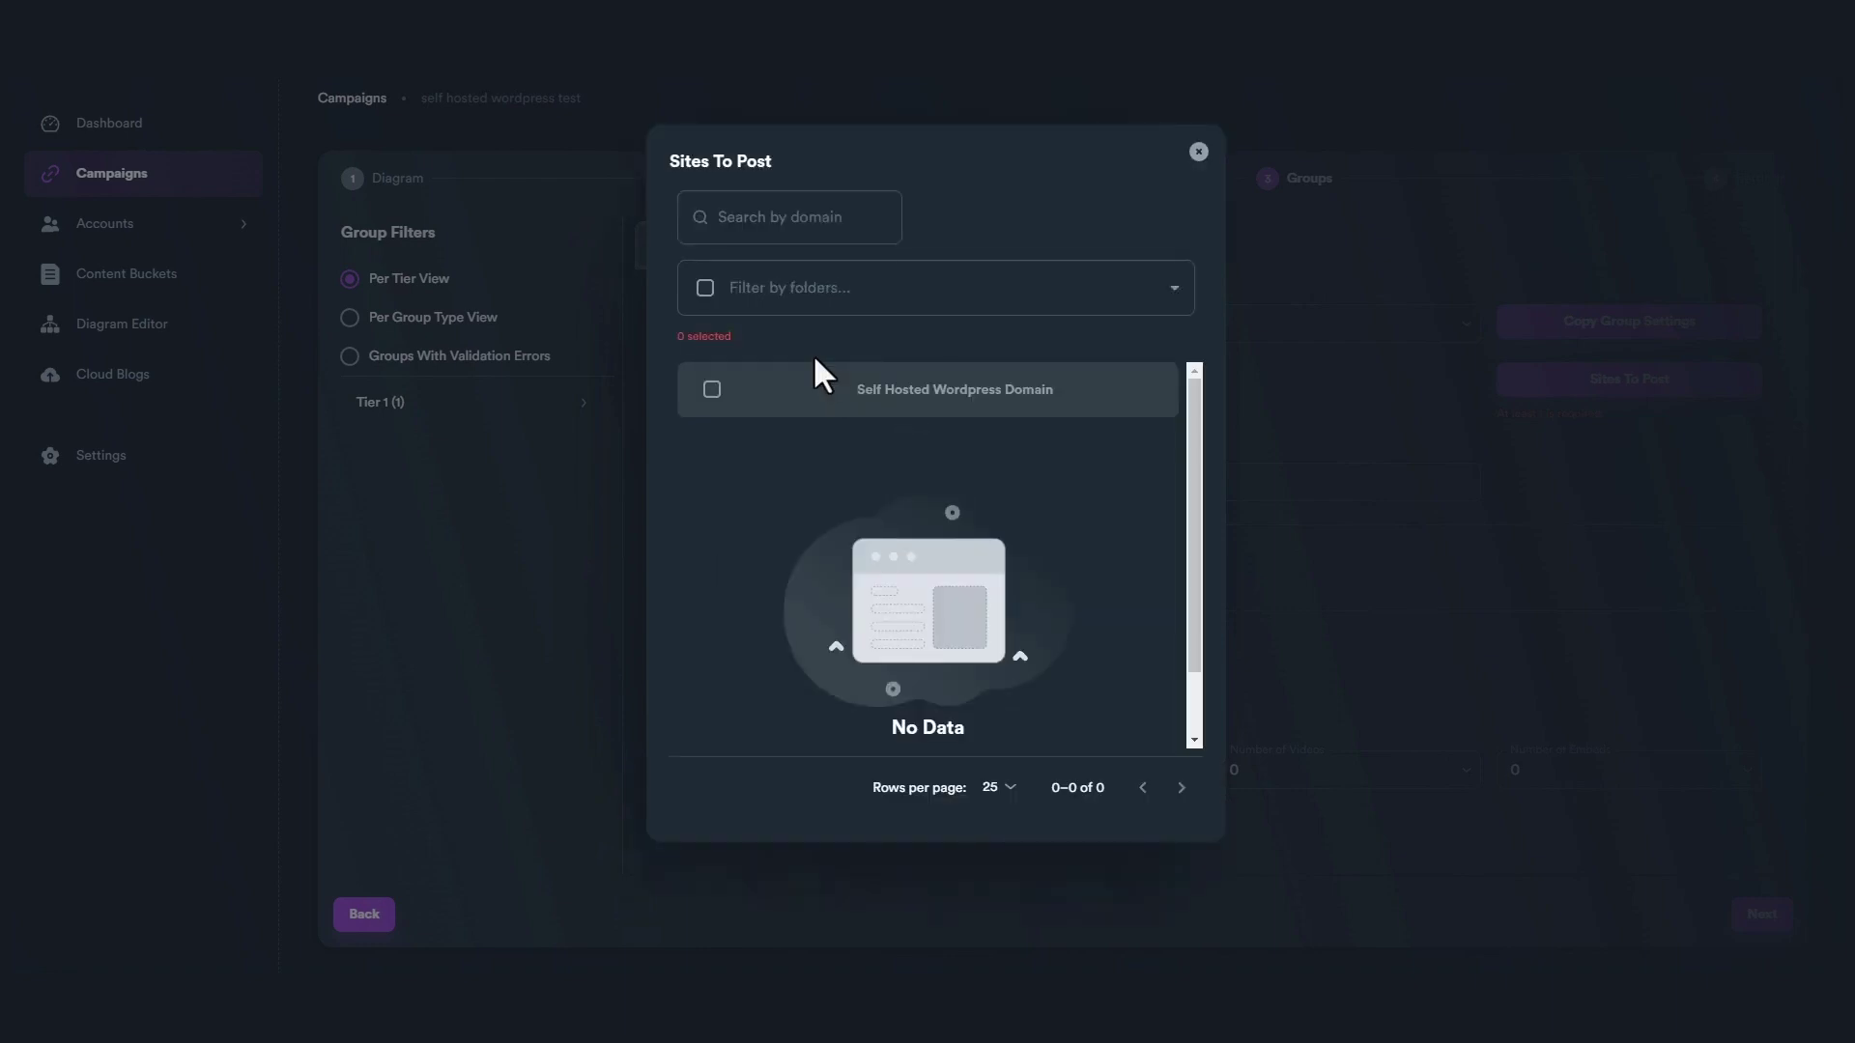
click(880, 292)
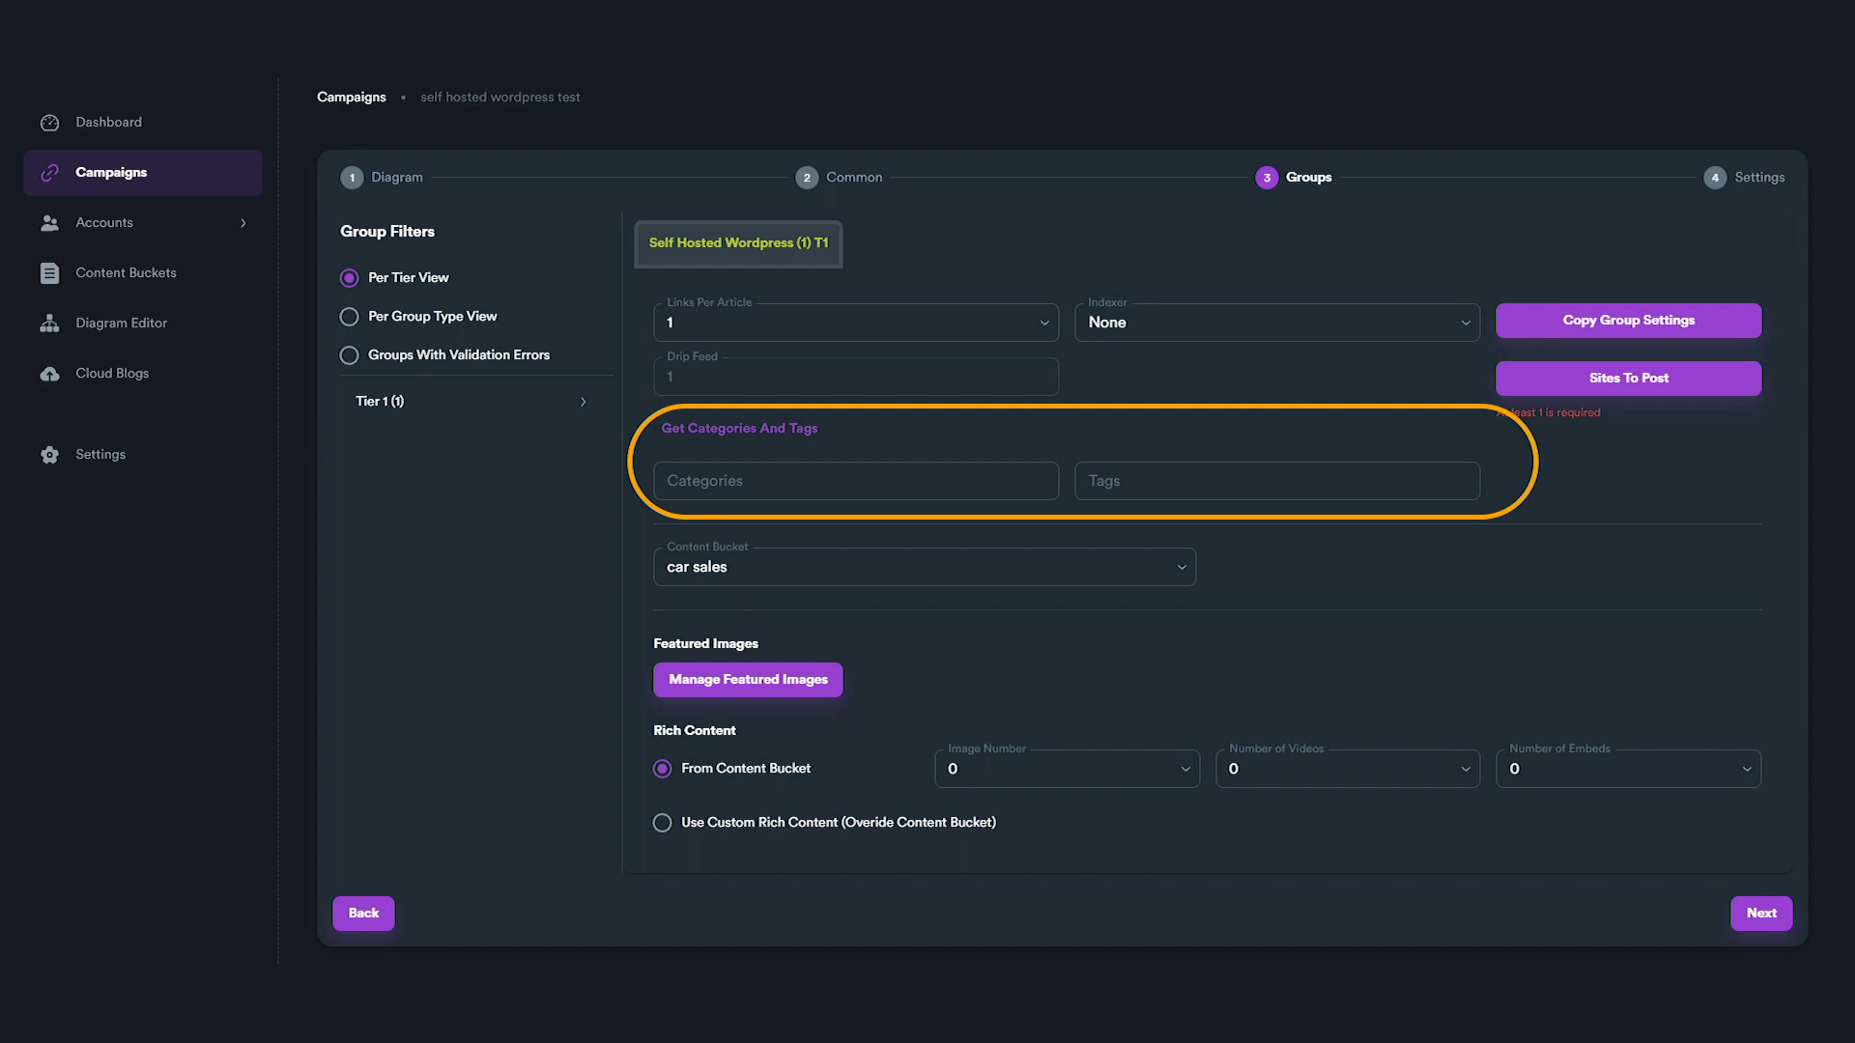
Add 'major' as a category for the Self Hosted Wordpress group.
click(717, 491)
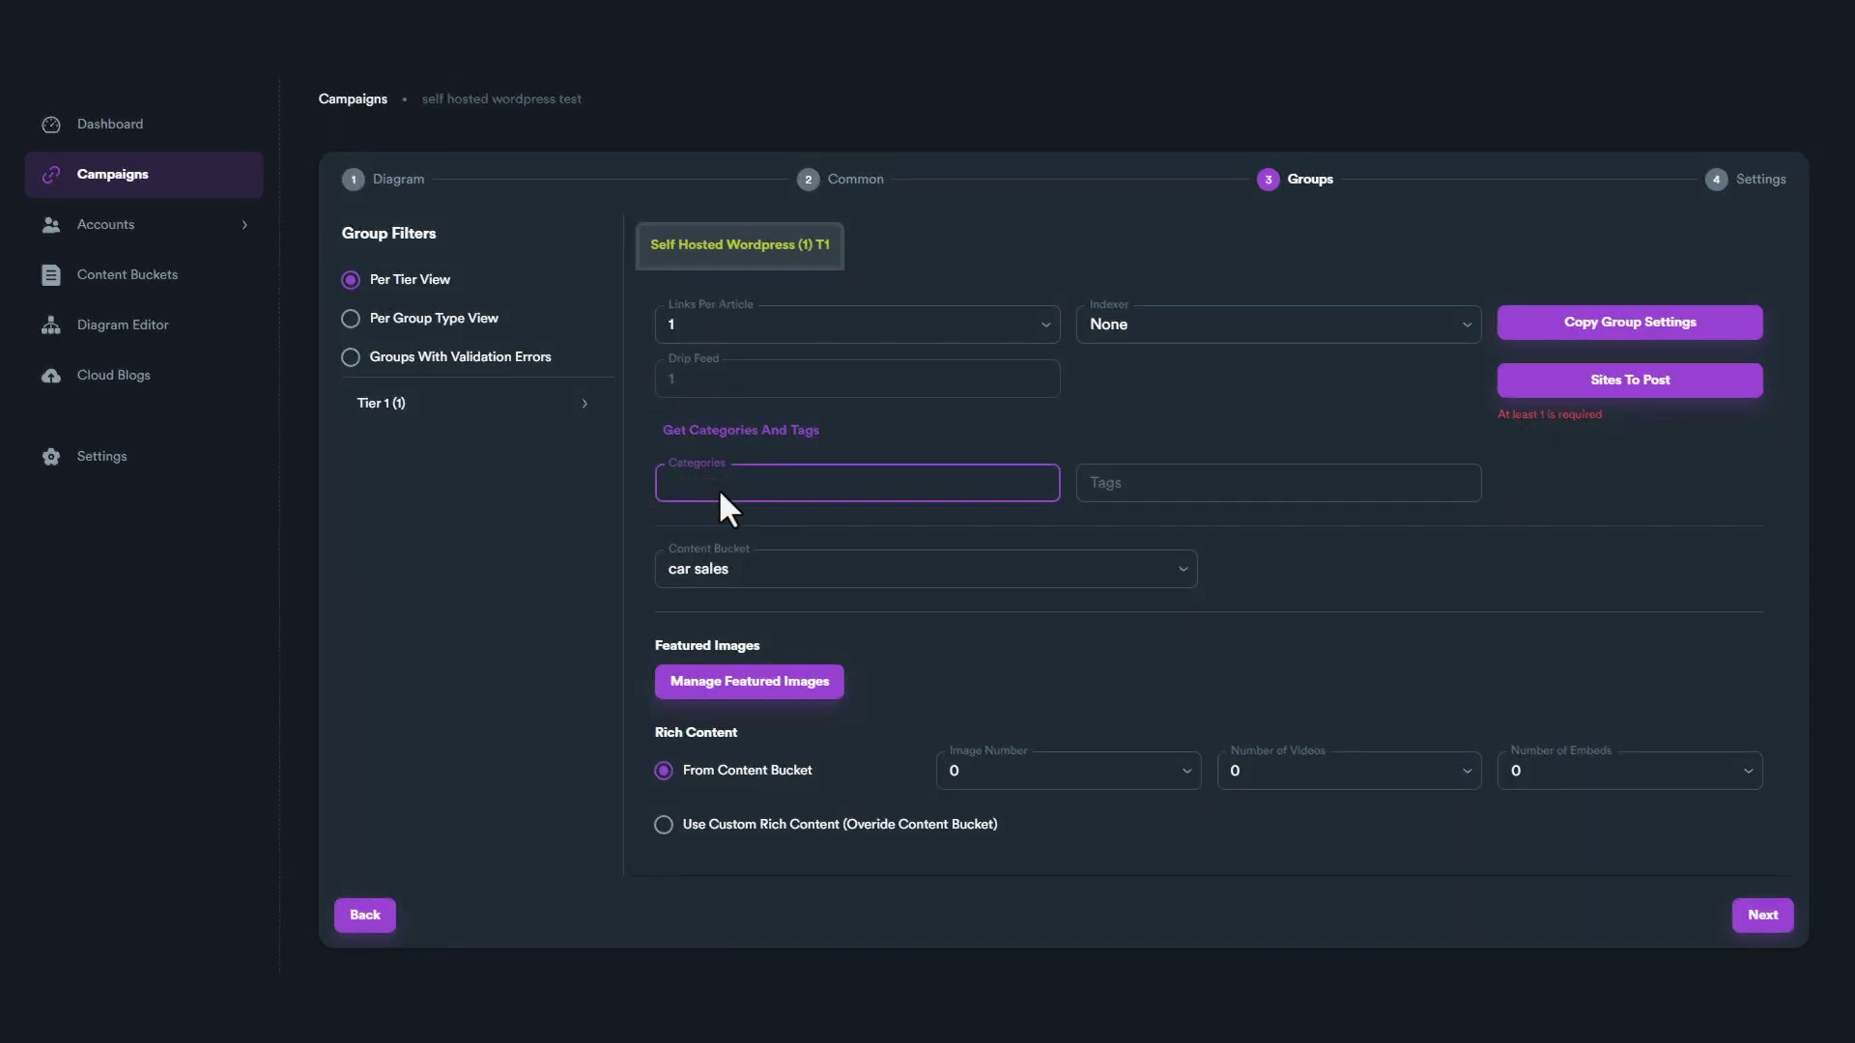
text(major)
key(Return)
click(1160, 483)
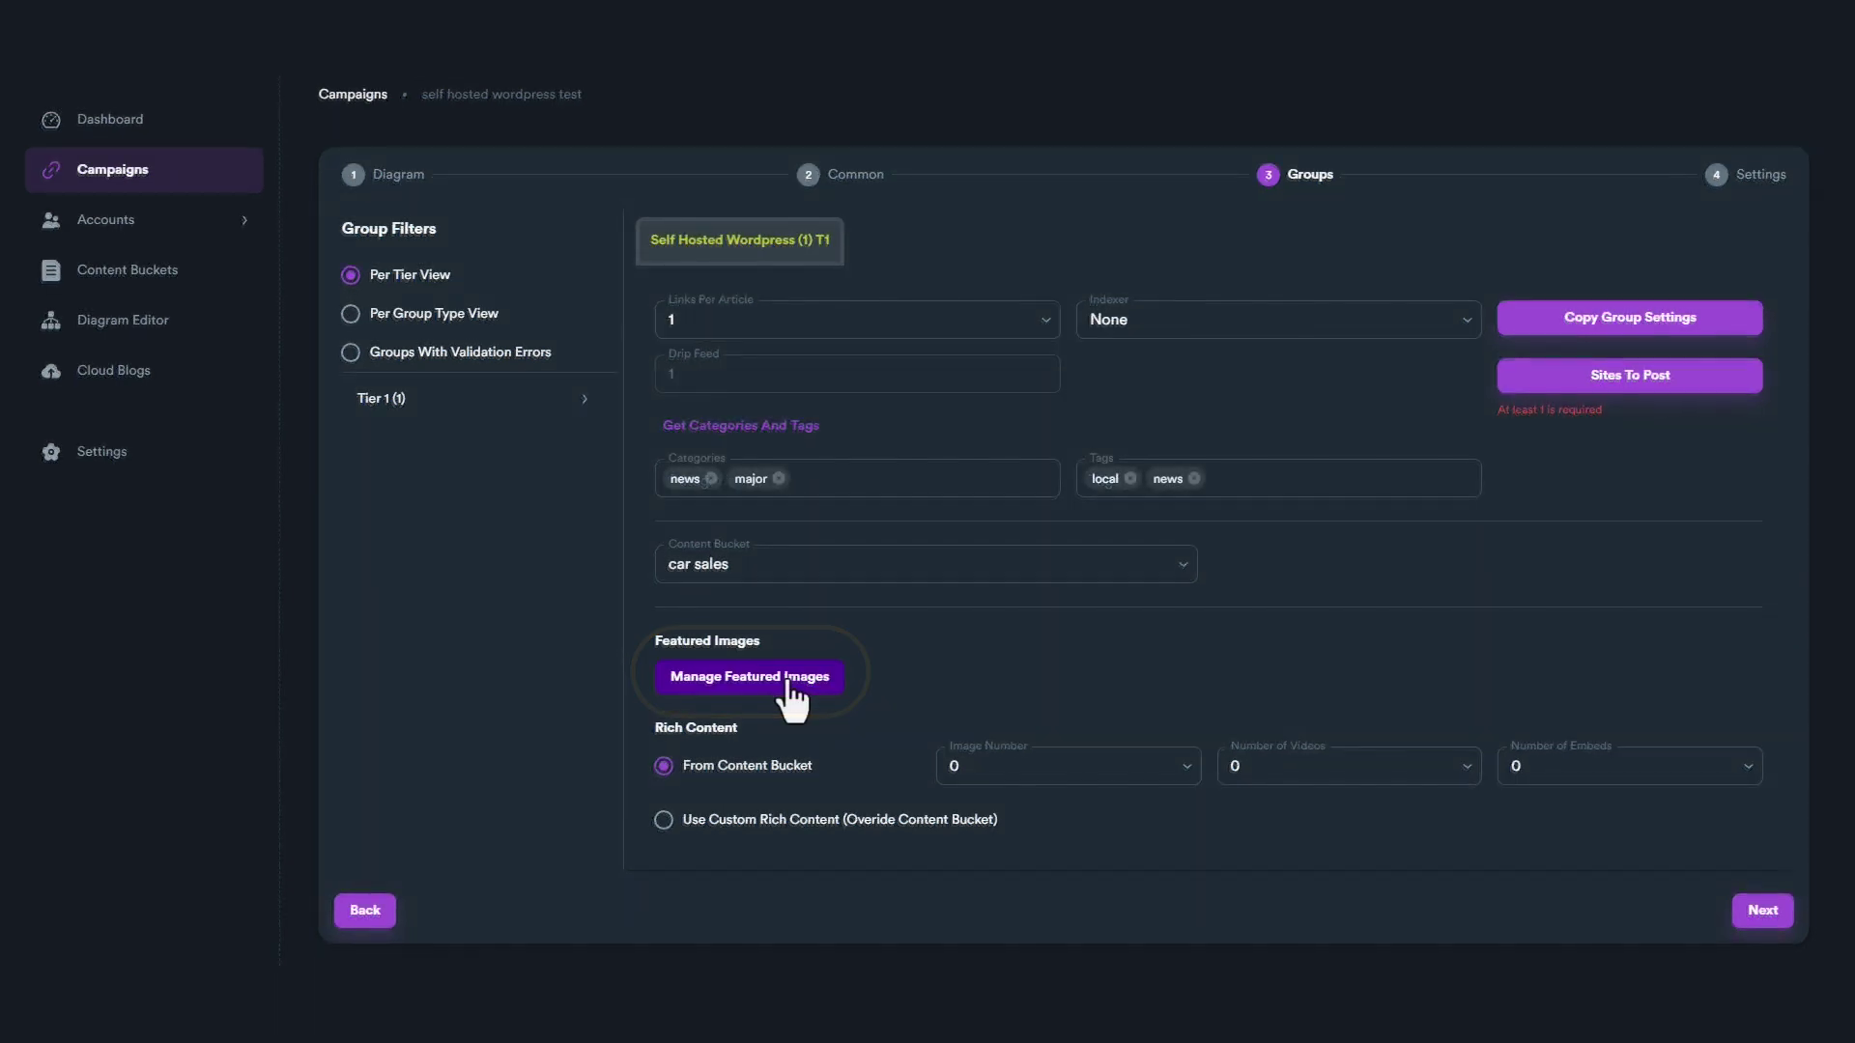
Add two image files and two image URLs as featured images and preview them.
click(787, 681)
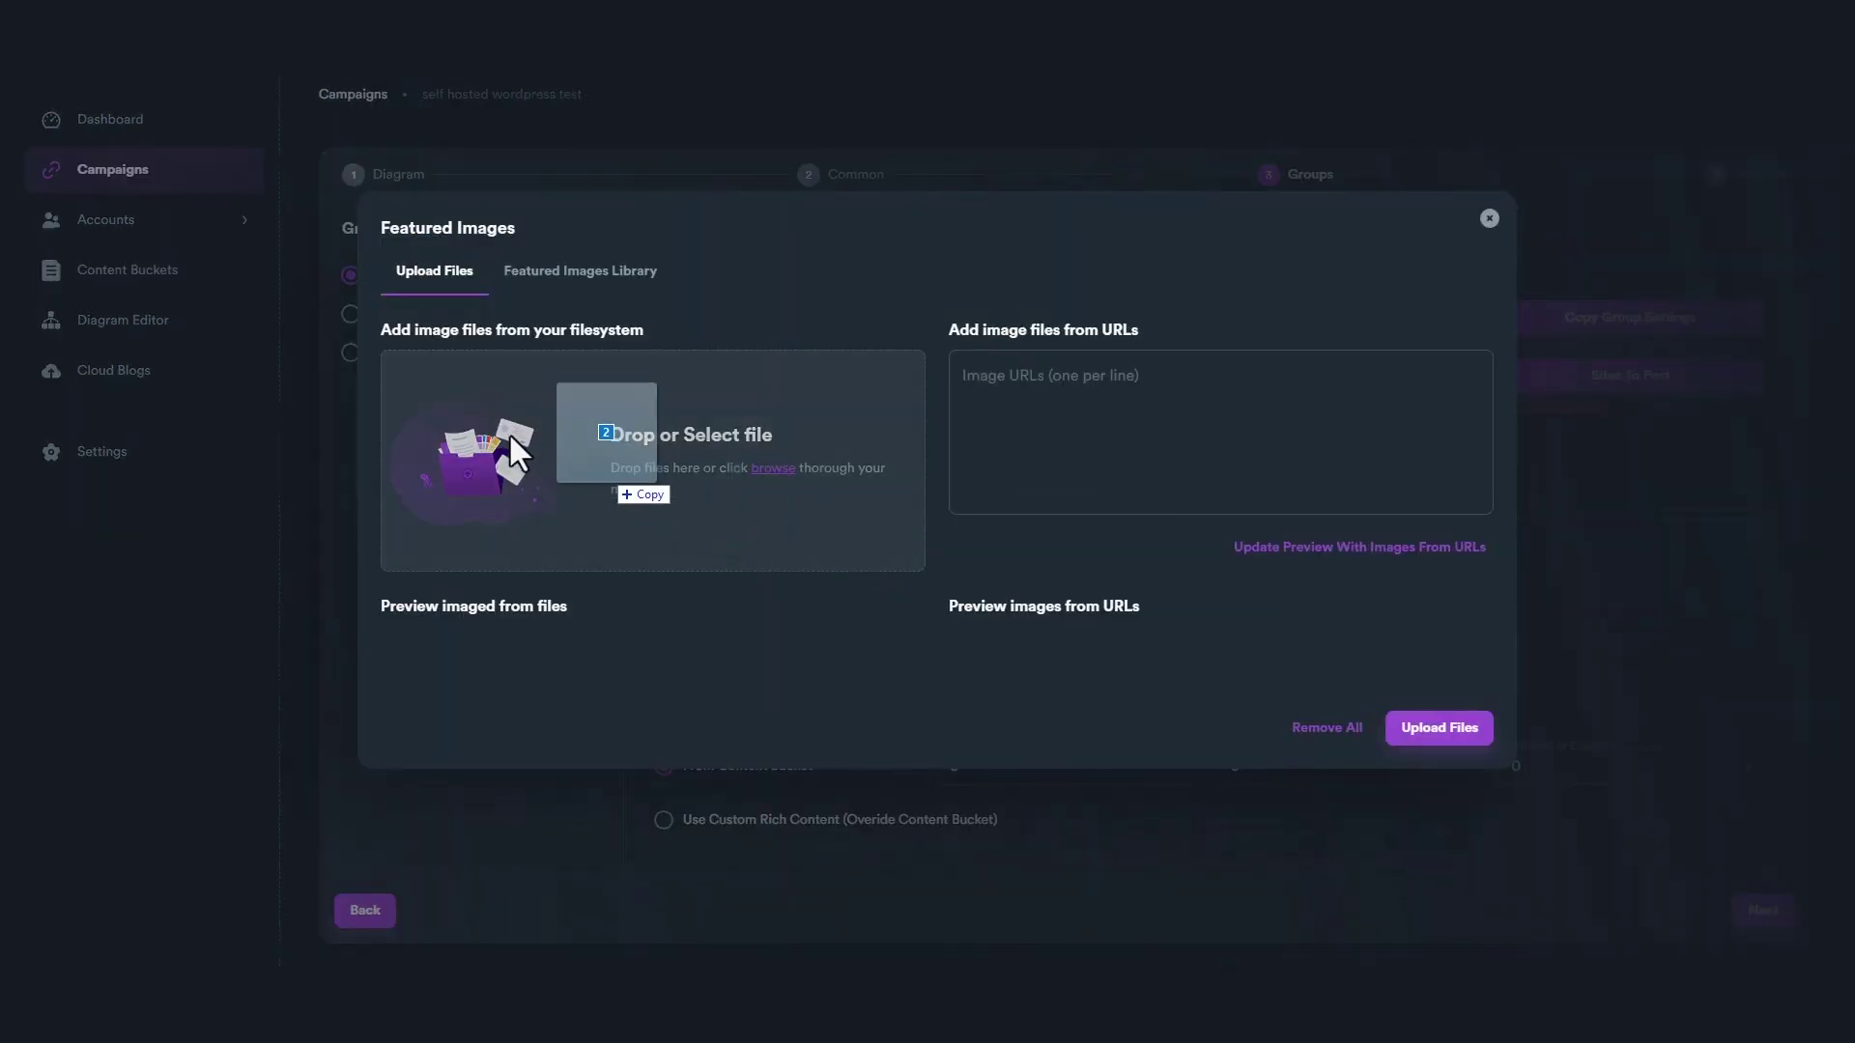
drag(510, 436, 506, 432)
click(1014, 359)
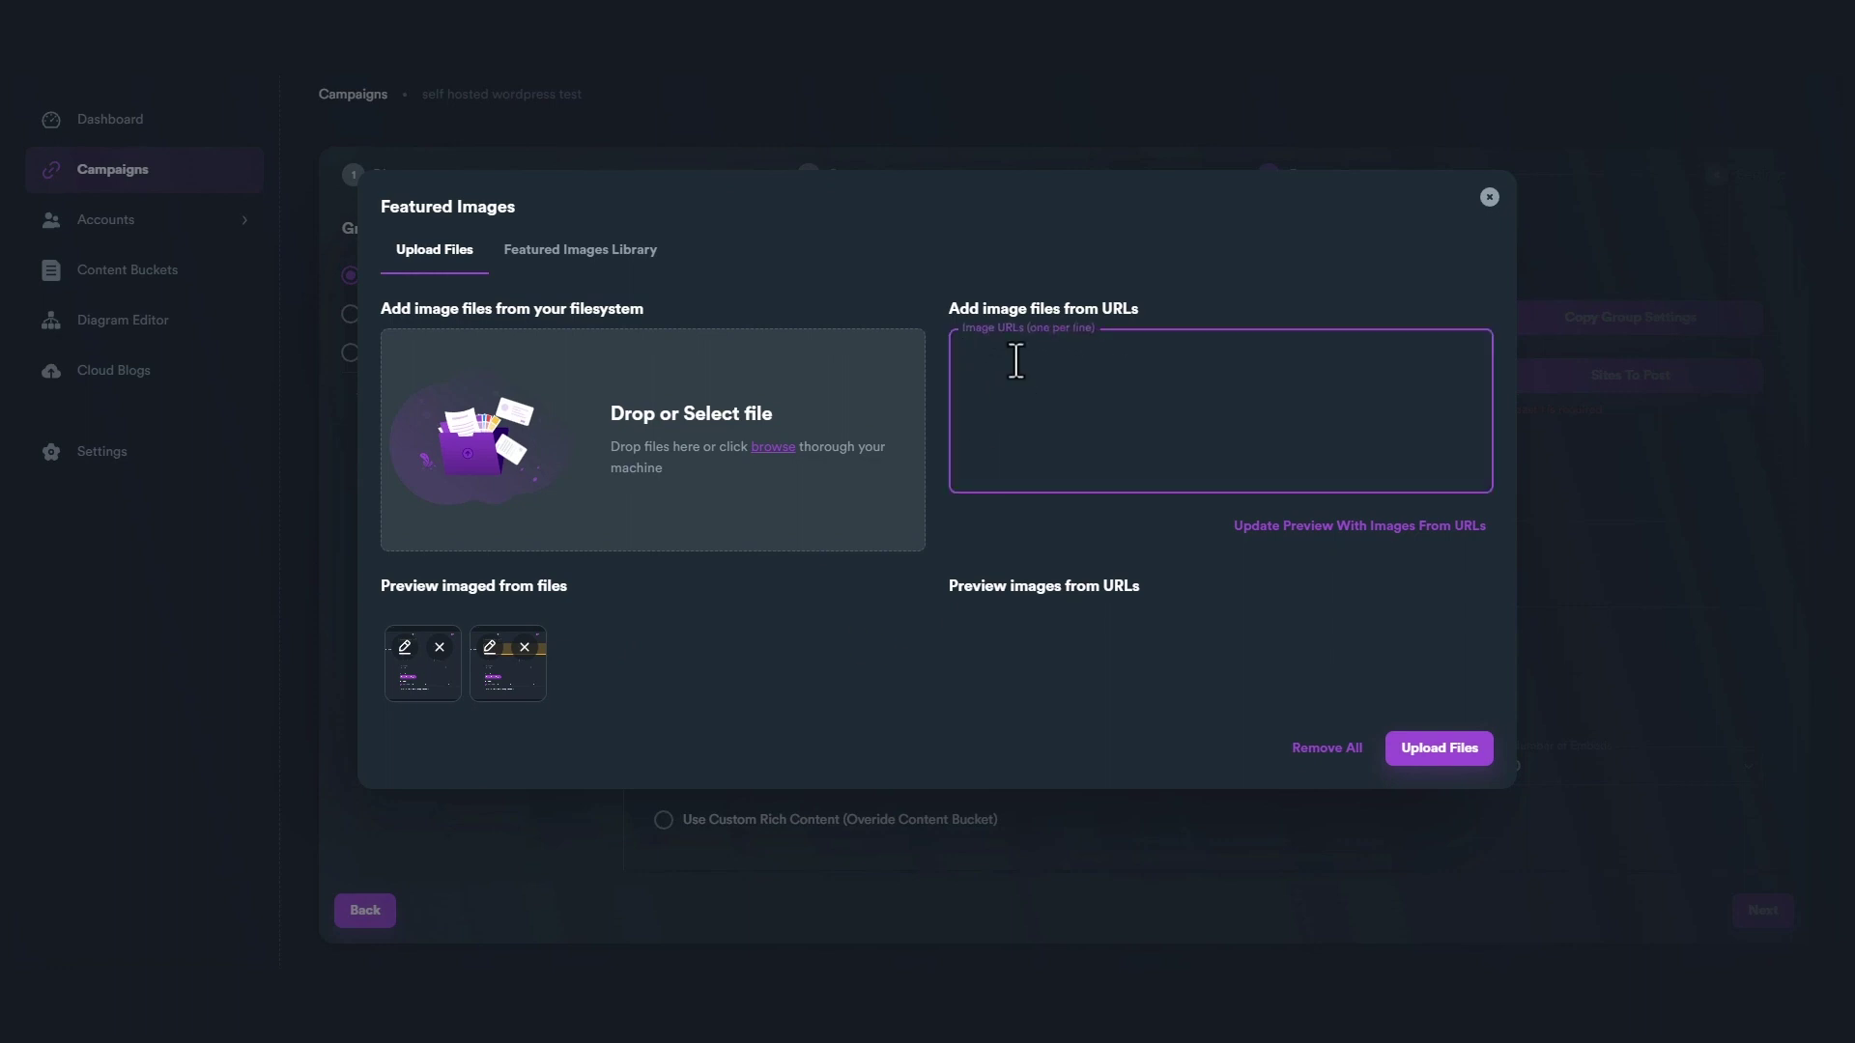
text(https://seoneo.io/wp-content/uploads/2023/03/9-Algorithm.png https://seoneo.io/wp-content/uploads/2022/05/man_arrow.png)
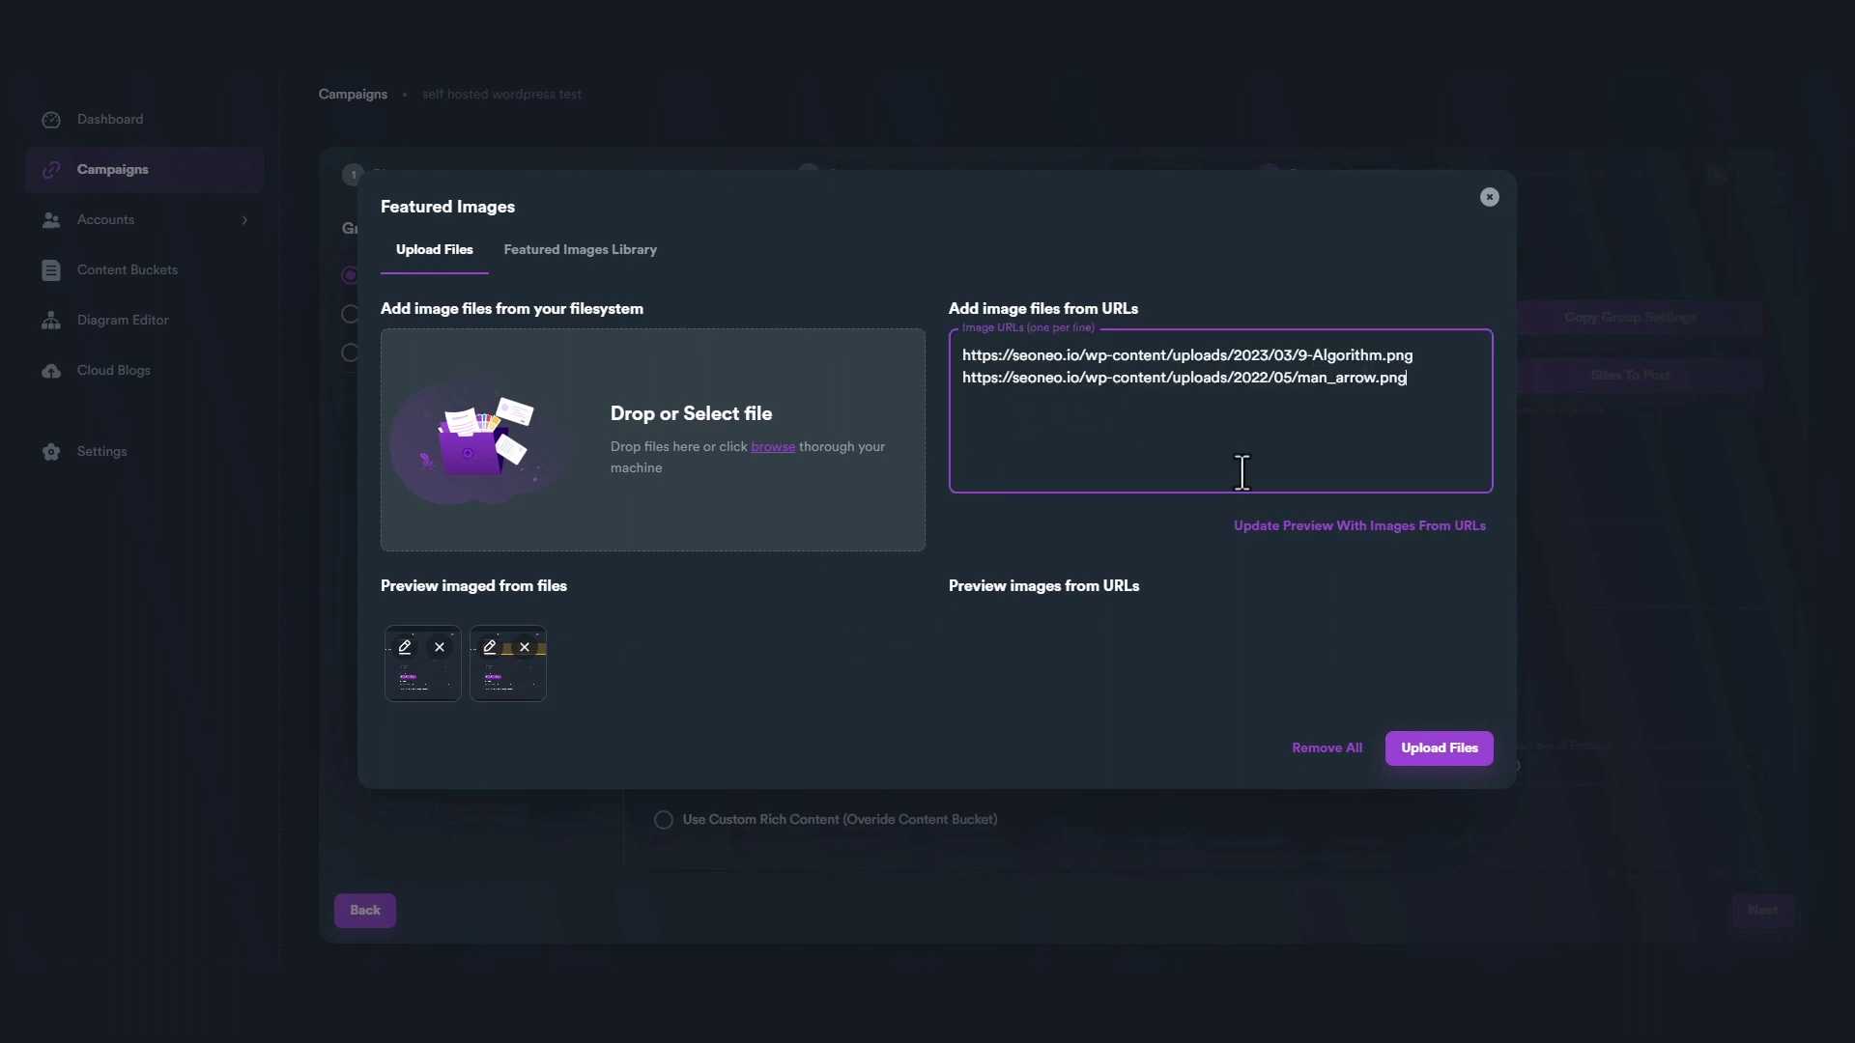
click(1347, 538)
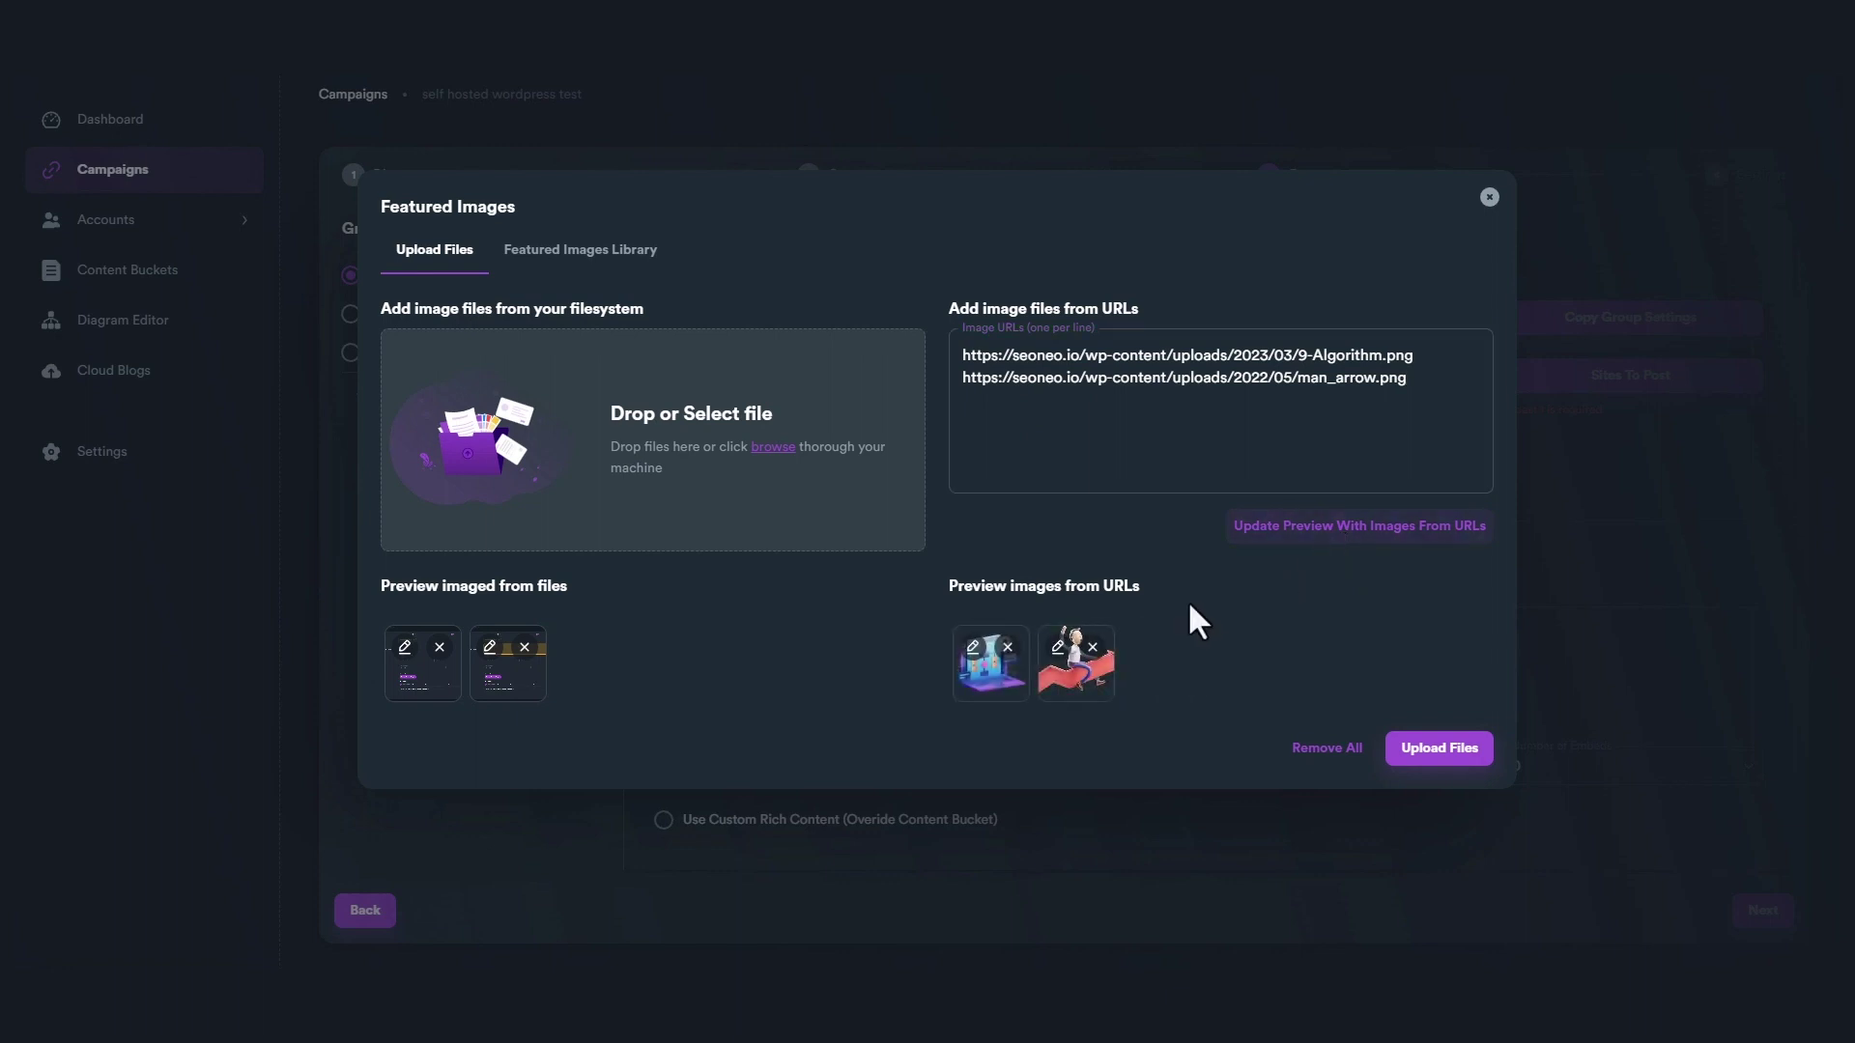
Give the first image the title 'tutorial' and alt text 'self hosted wordpress'.
click(406, 645)
click(777, 454)
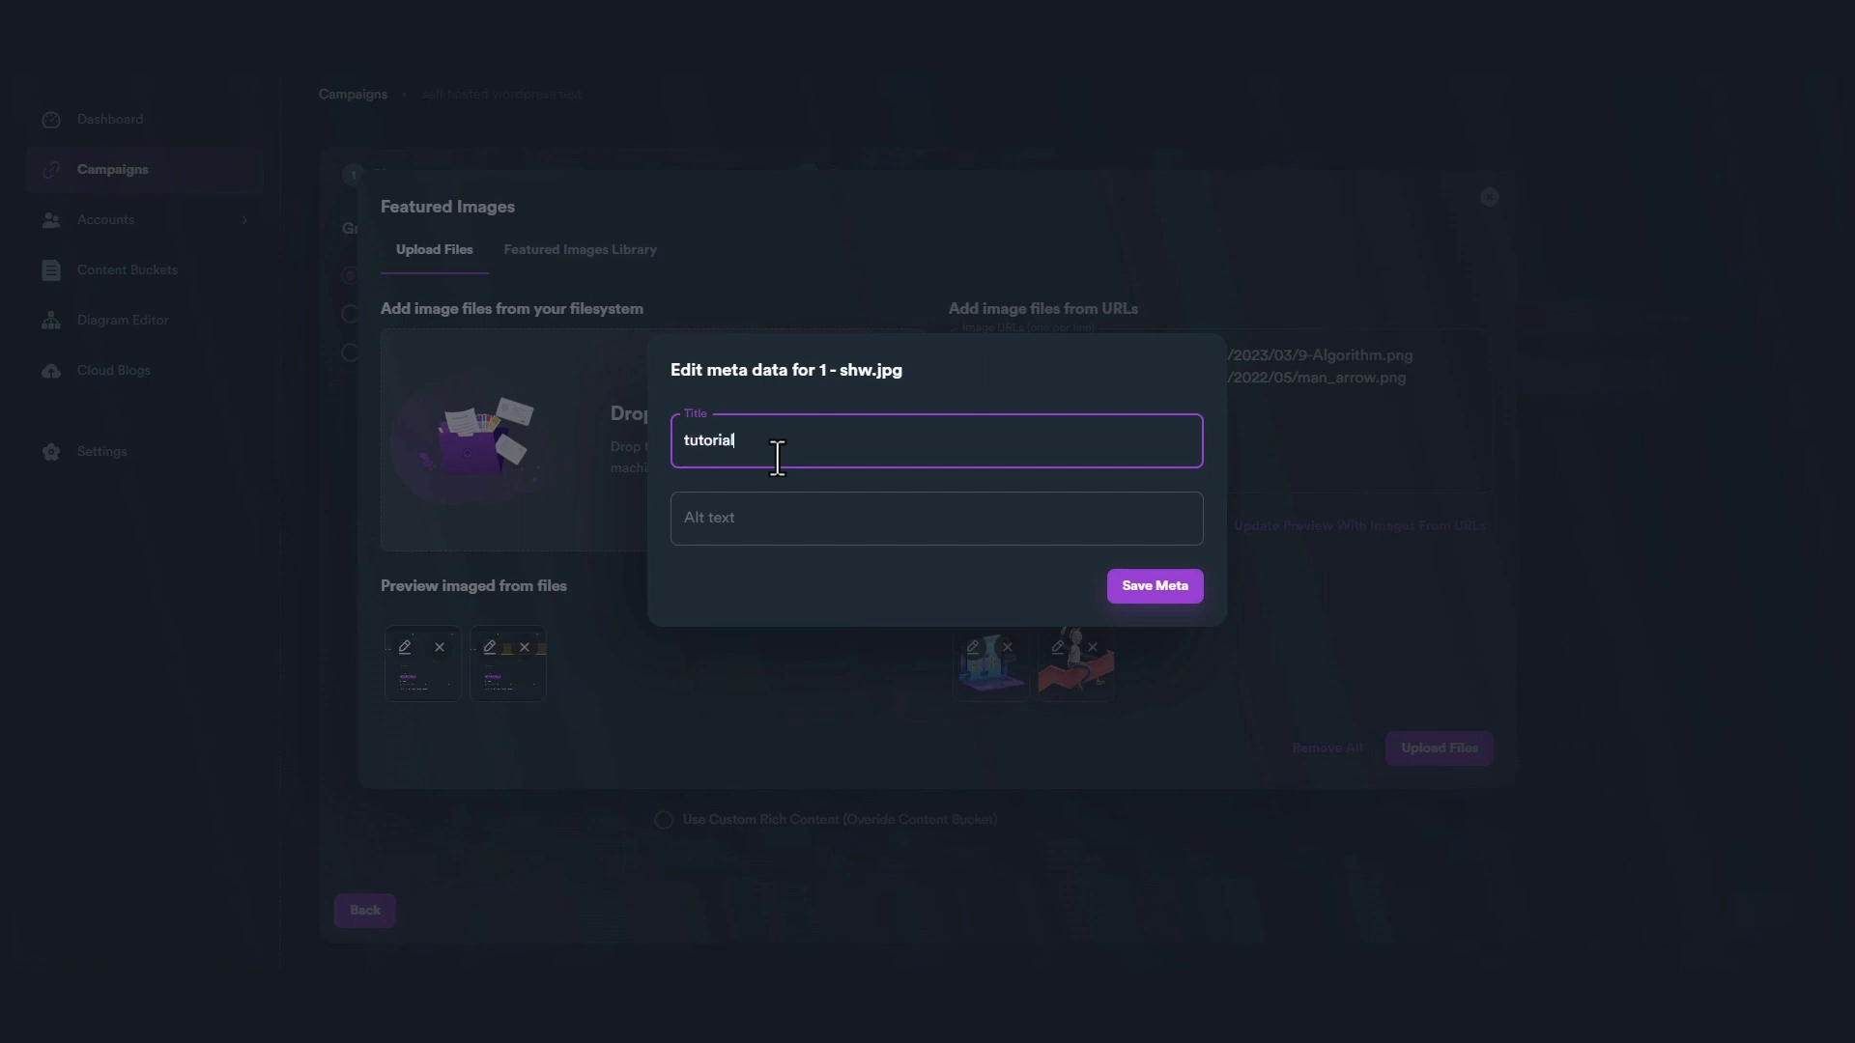
click(873, 512)
click(1149, 583)
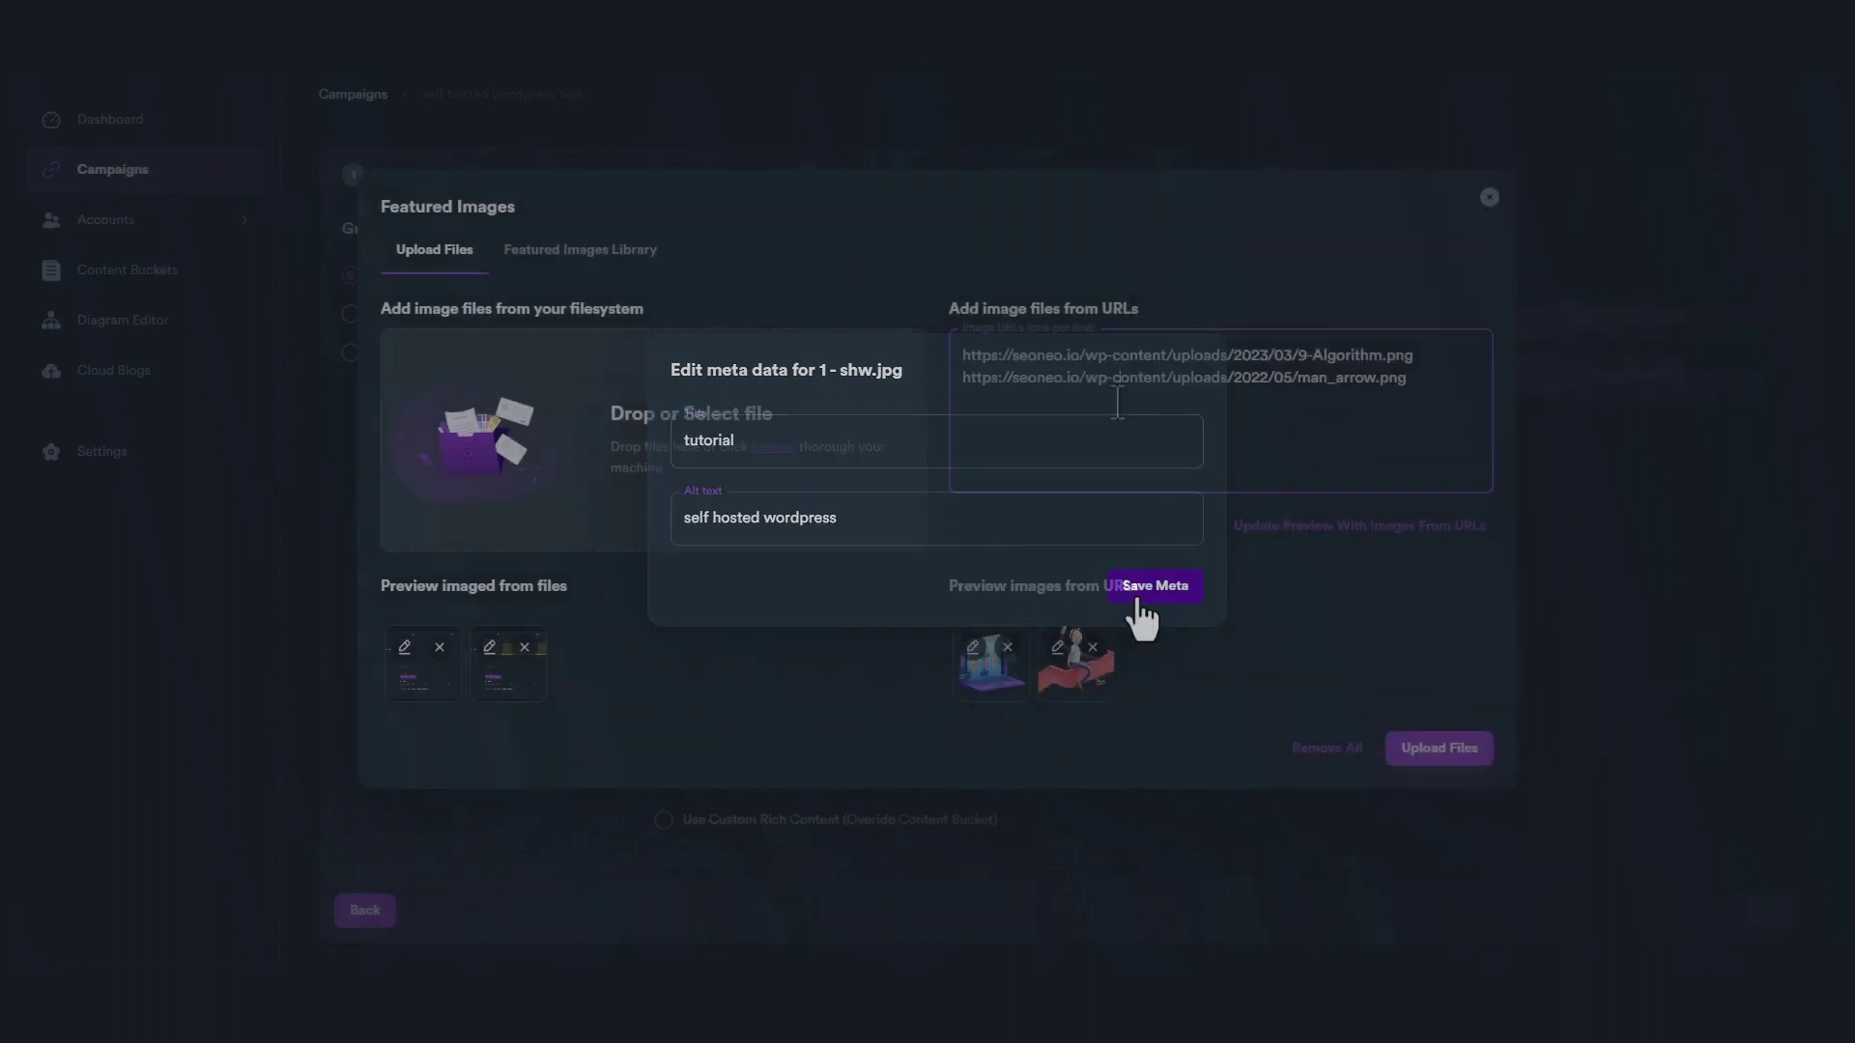
Upload the images to the library, select the tutorial and arrow images, and close.
click(1456, 762)
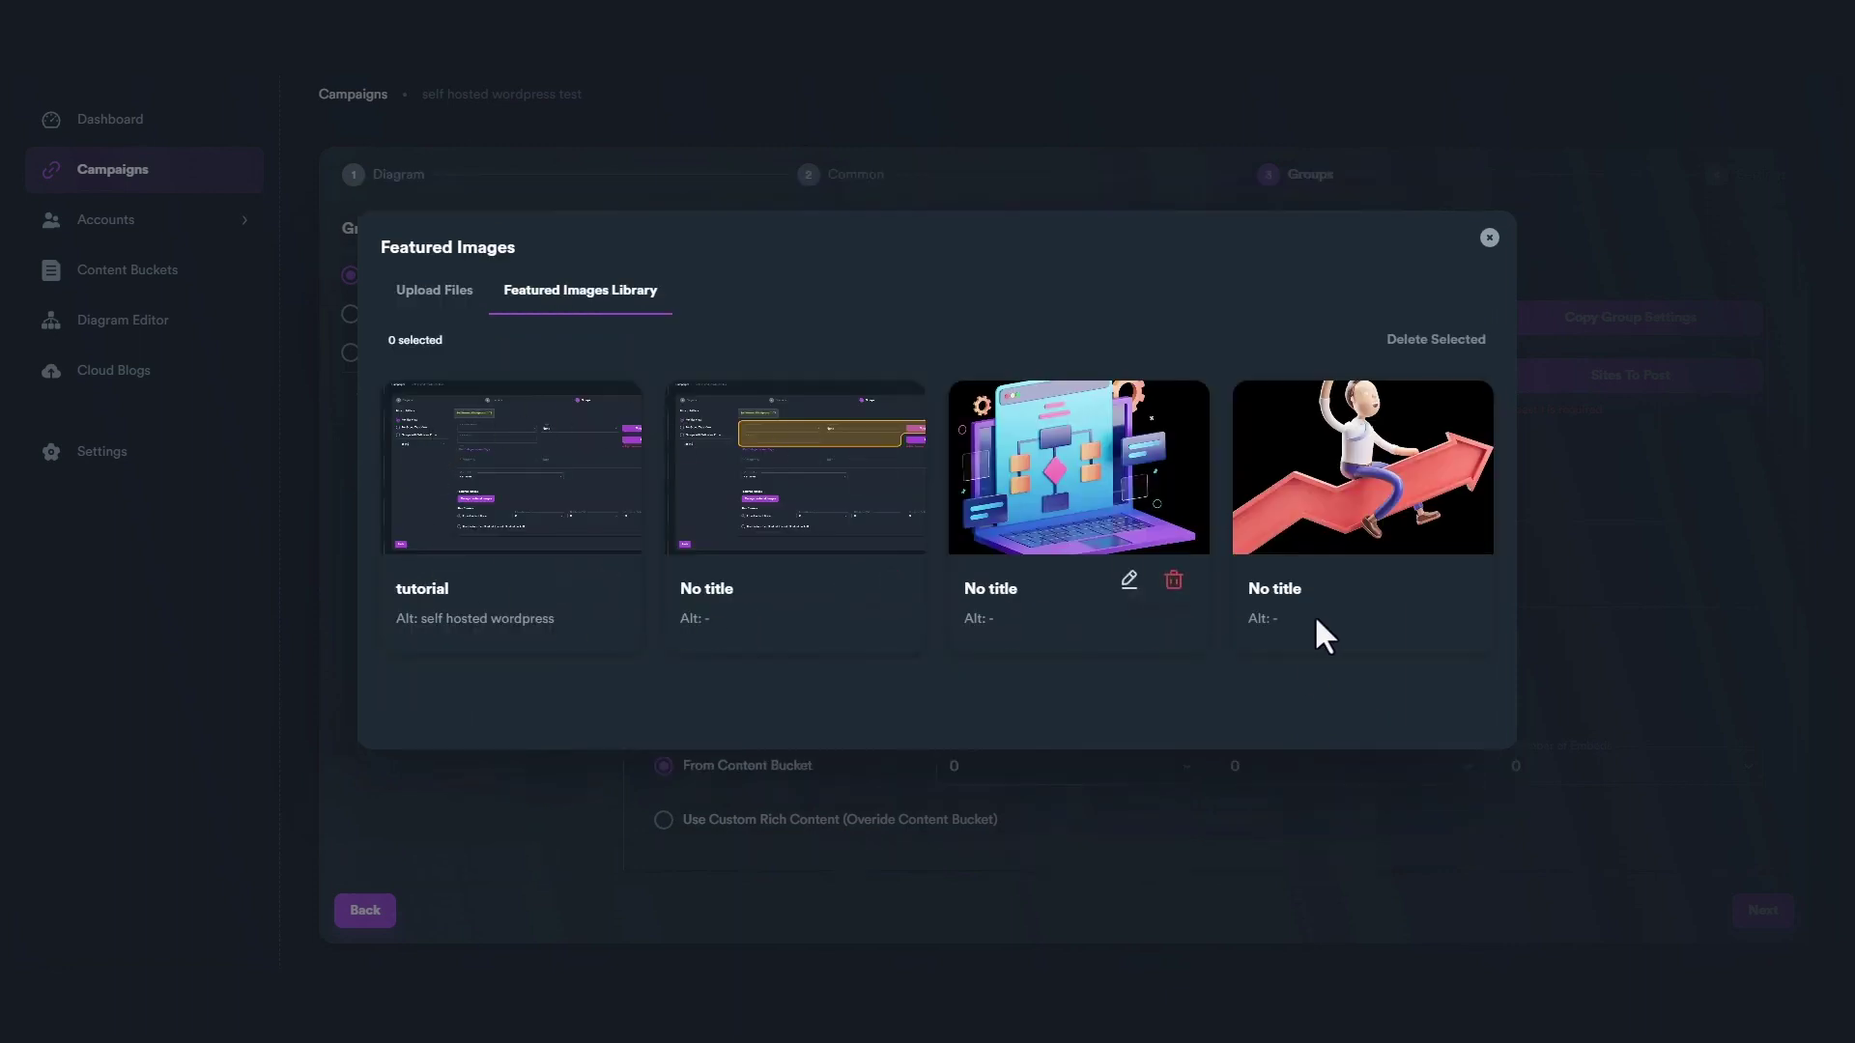
click(544, 452)
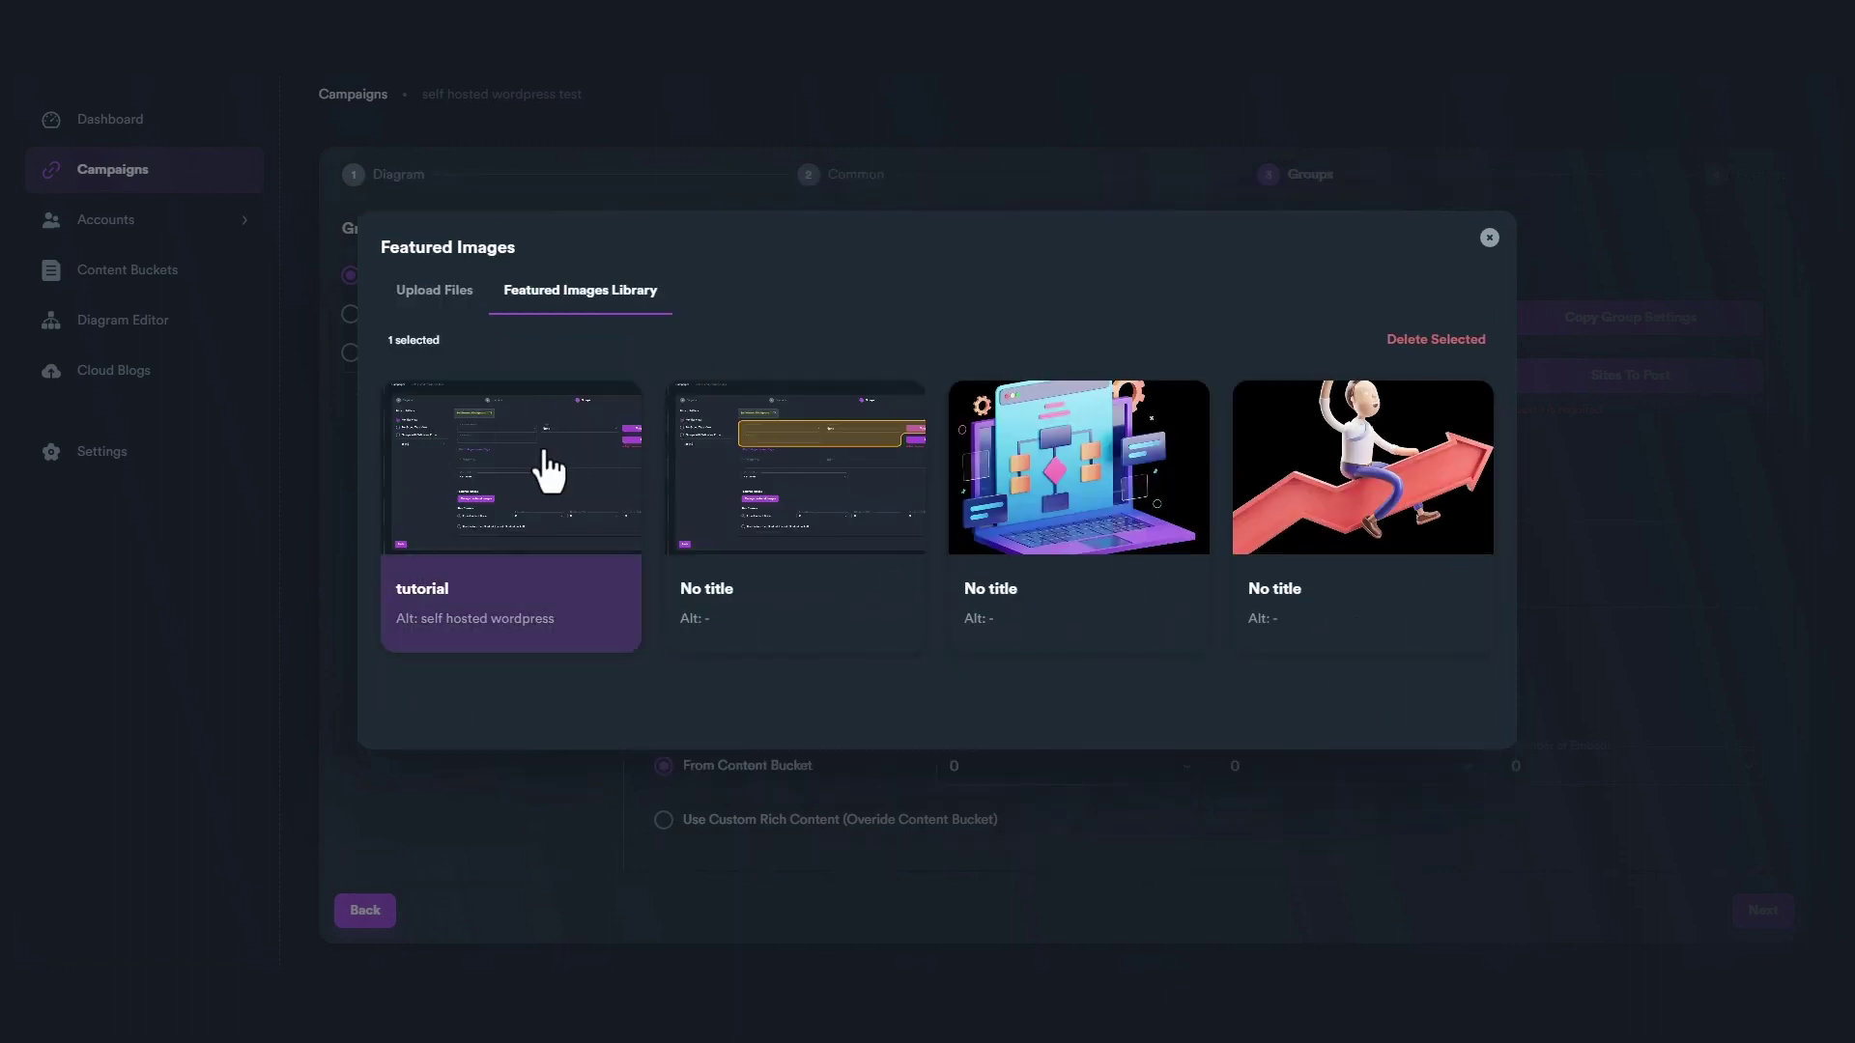
click(823, 594)
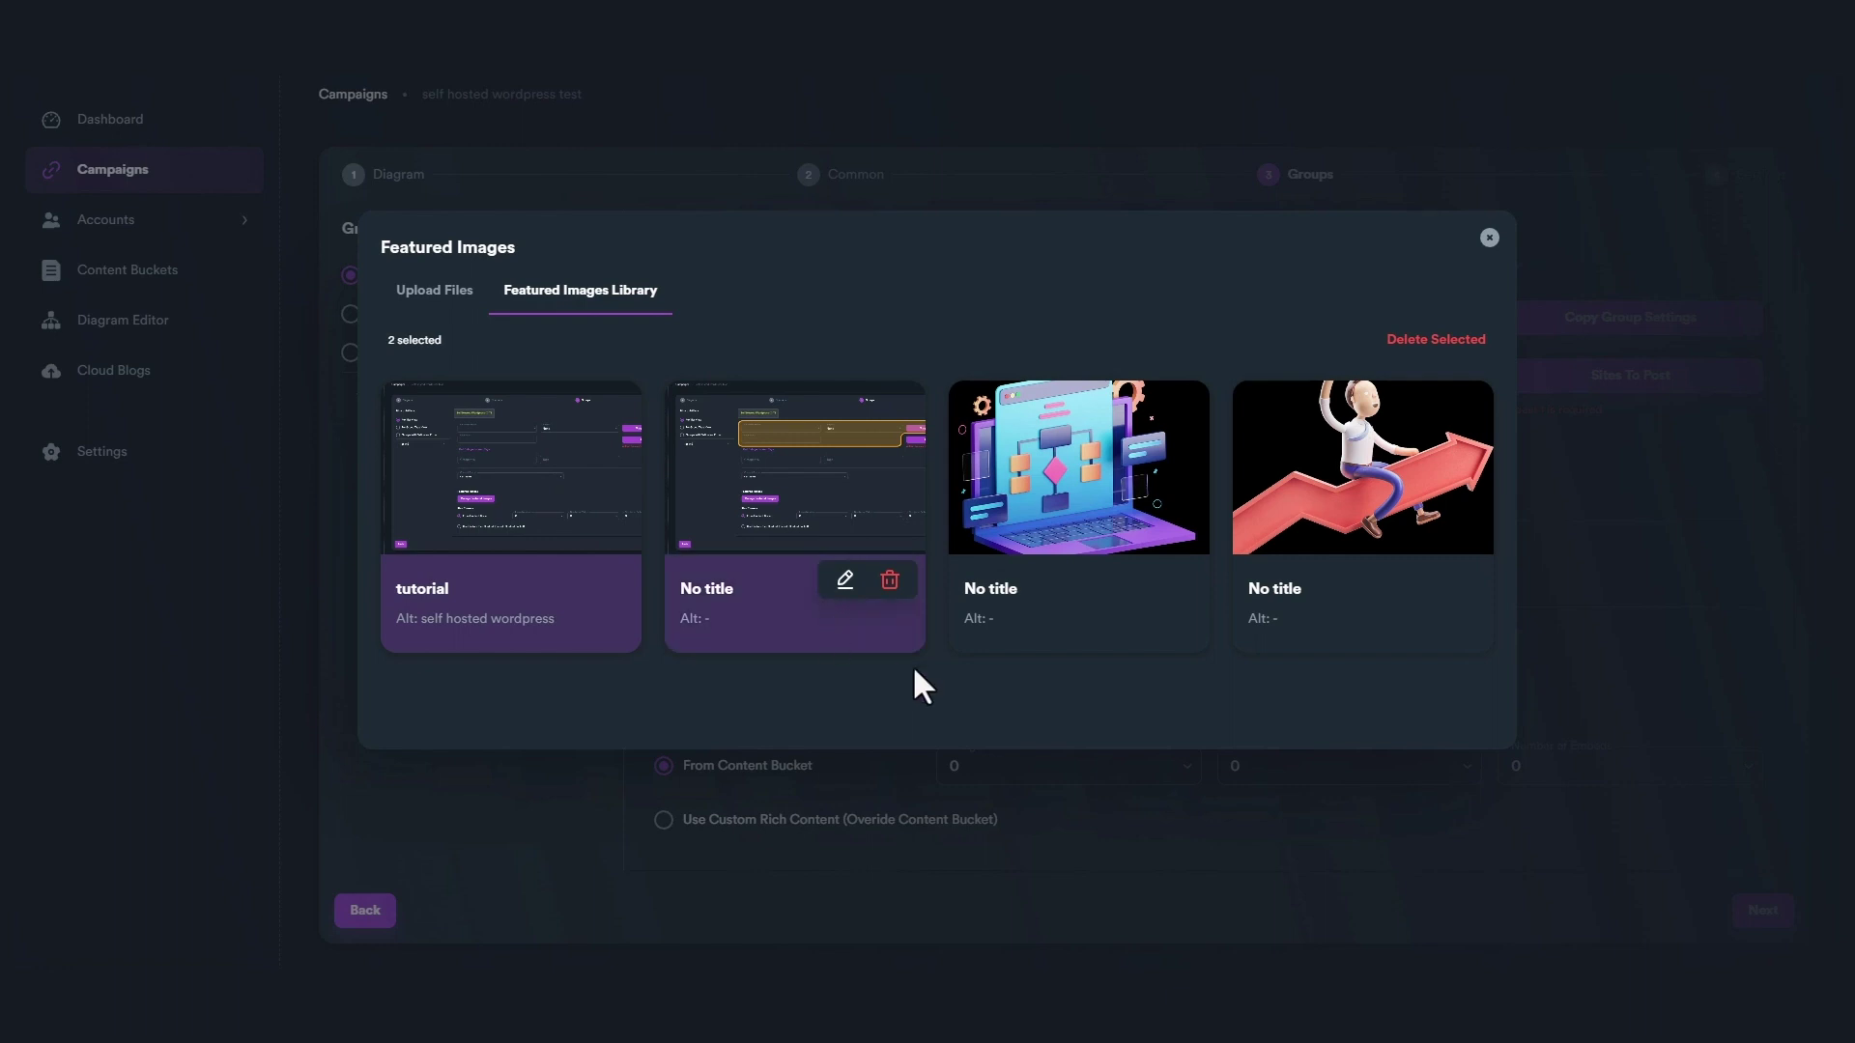
click(1397, 620)
click(1106, 637)
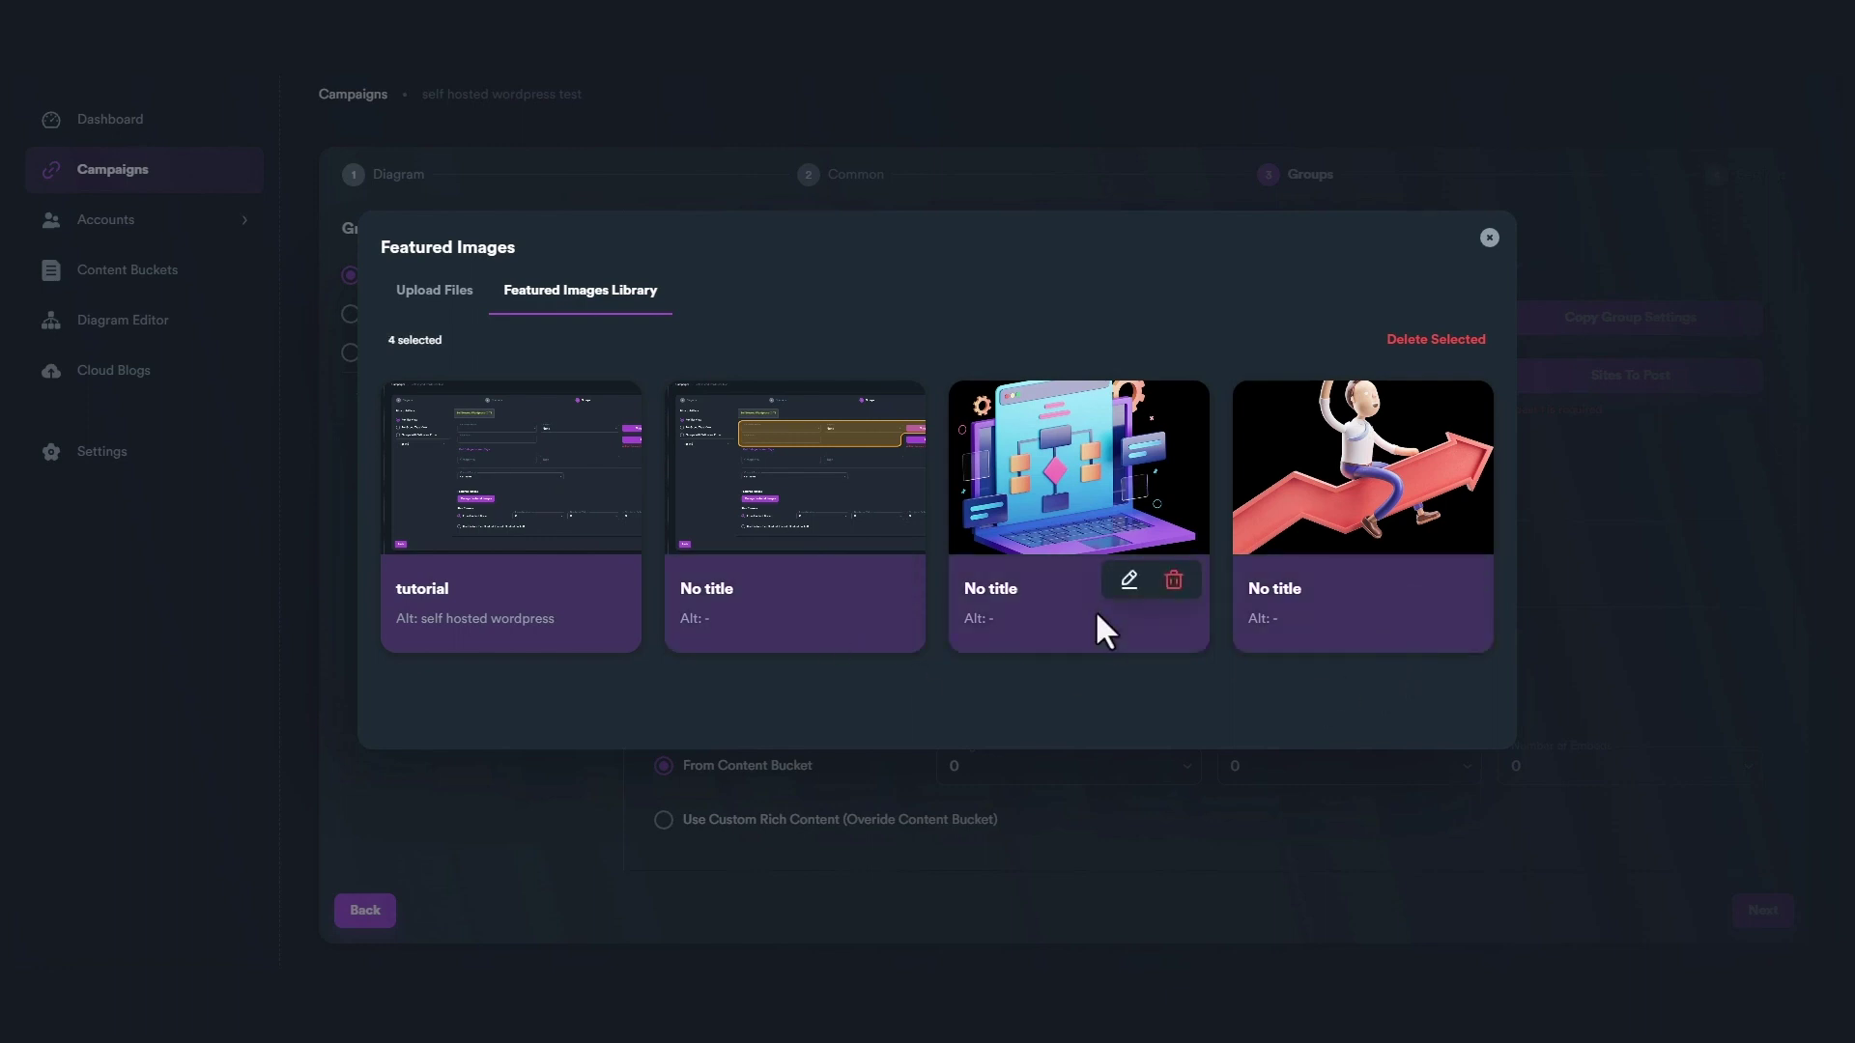
click(1047, 616)
click(819, 612)
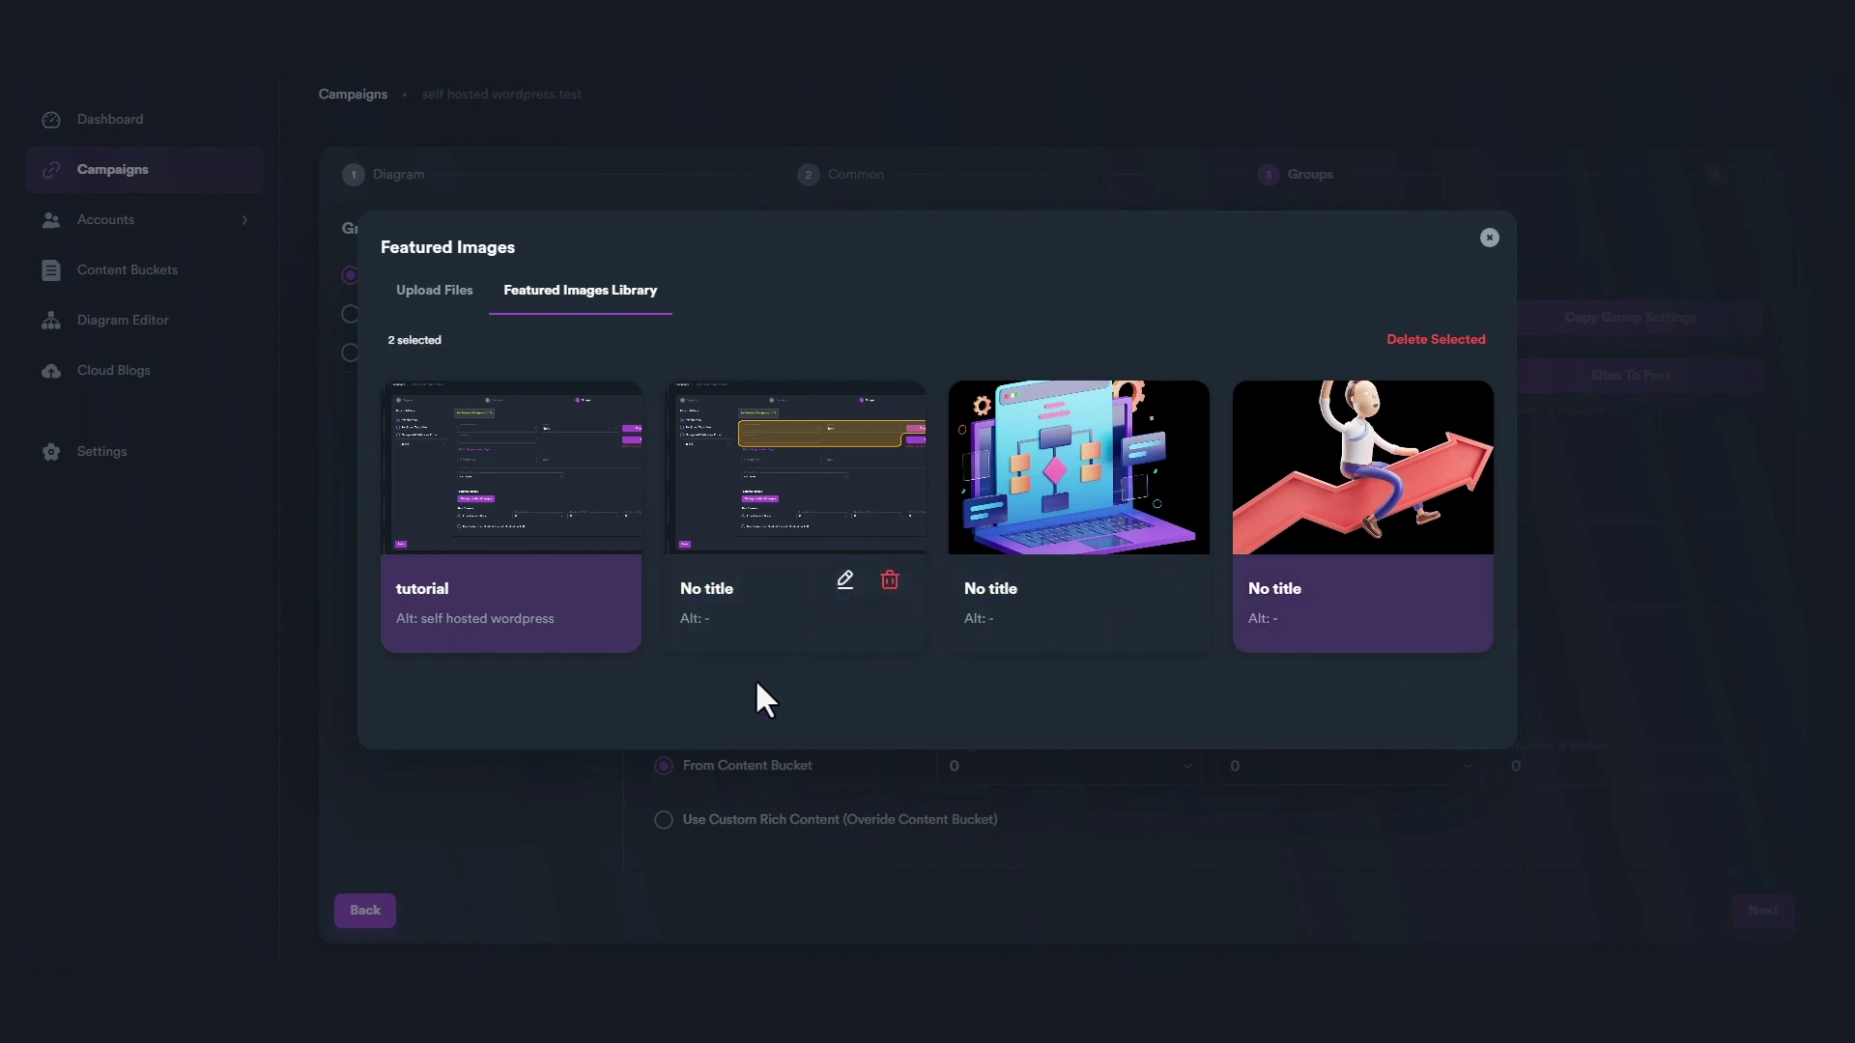
click(456, 68)
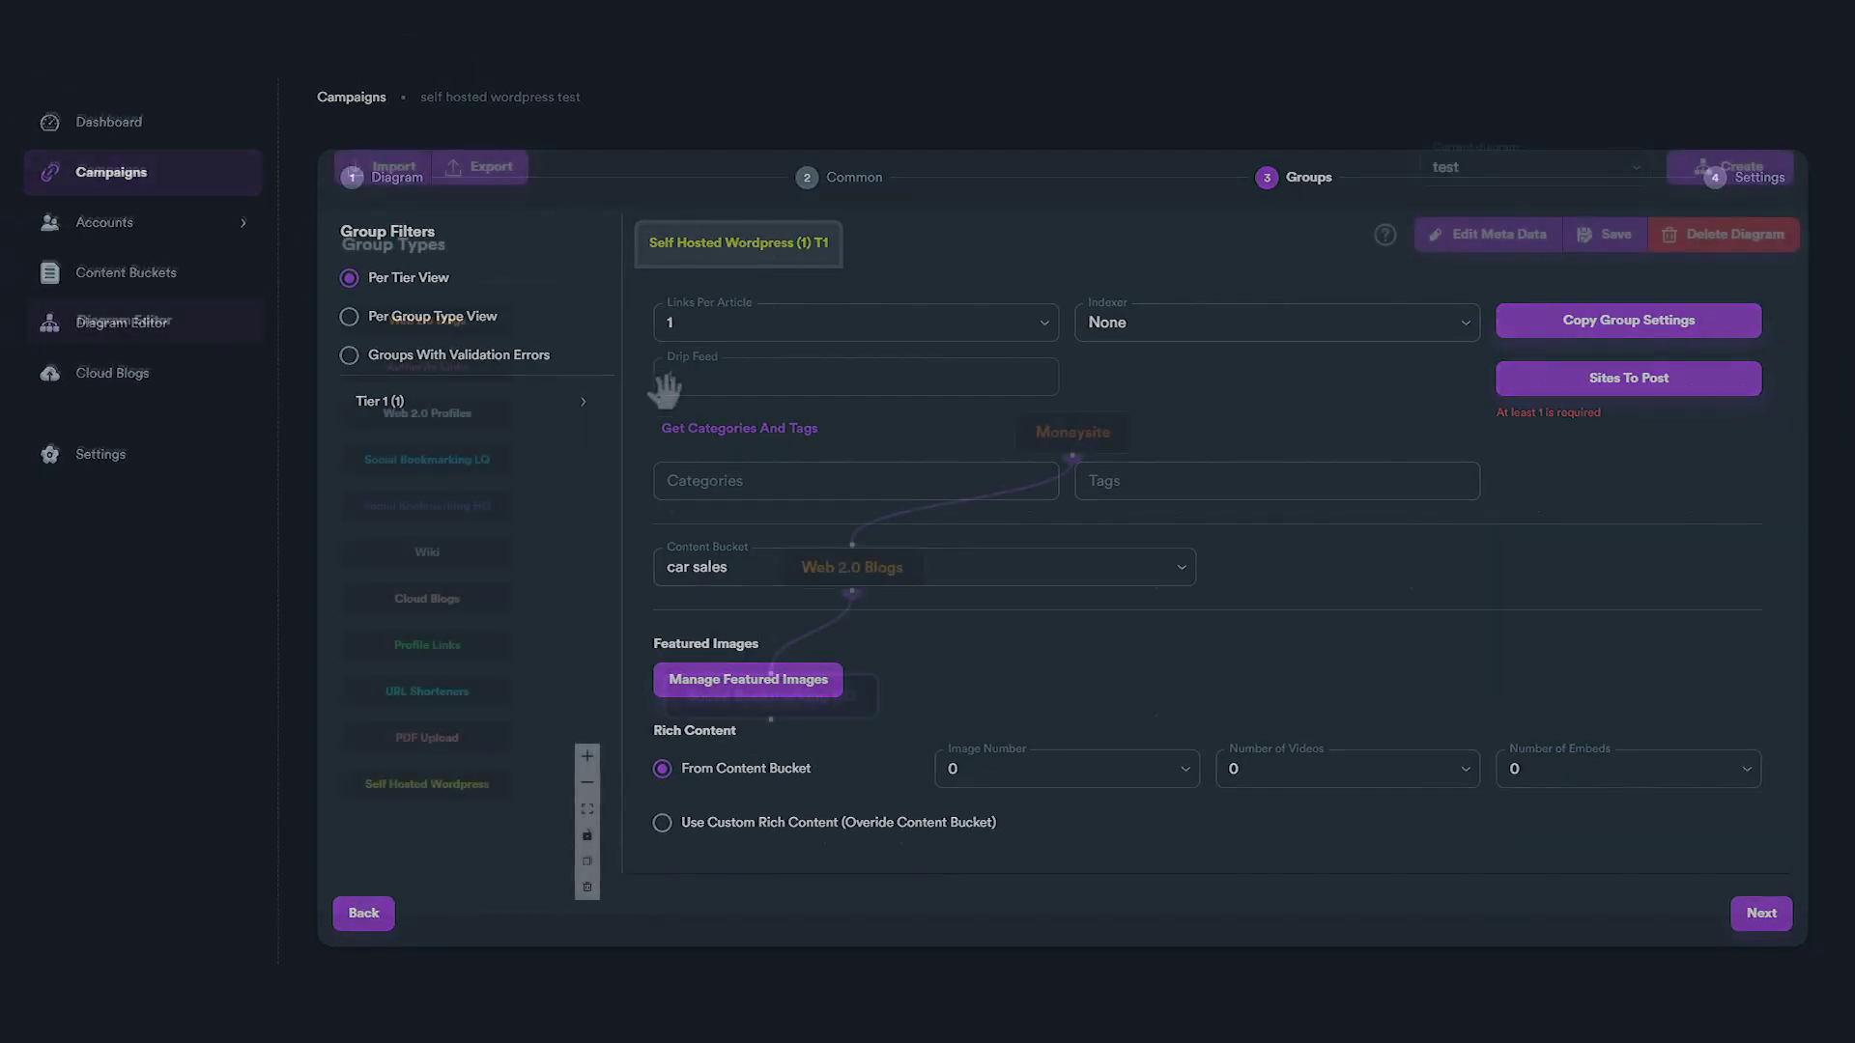
Add Web 2.0 Blogs, linked Self Hosted Wordpress, Cloud Blogs and Social Bookmarking HQ nodes to the diagram.
drag(427, 320, 1075, 560)
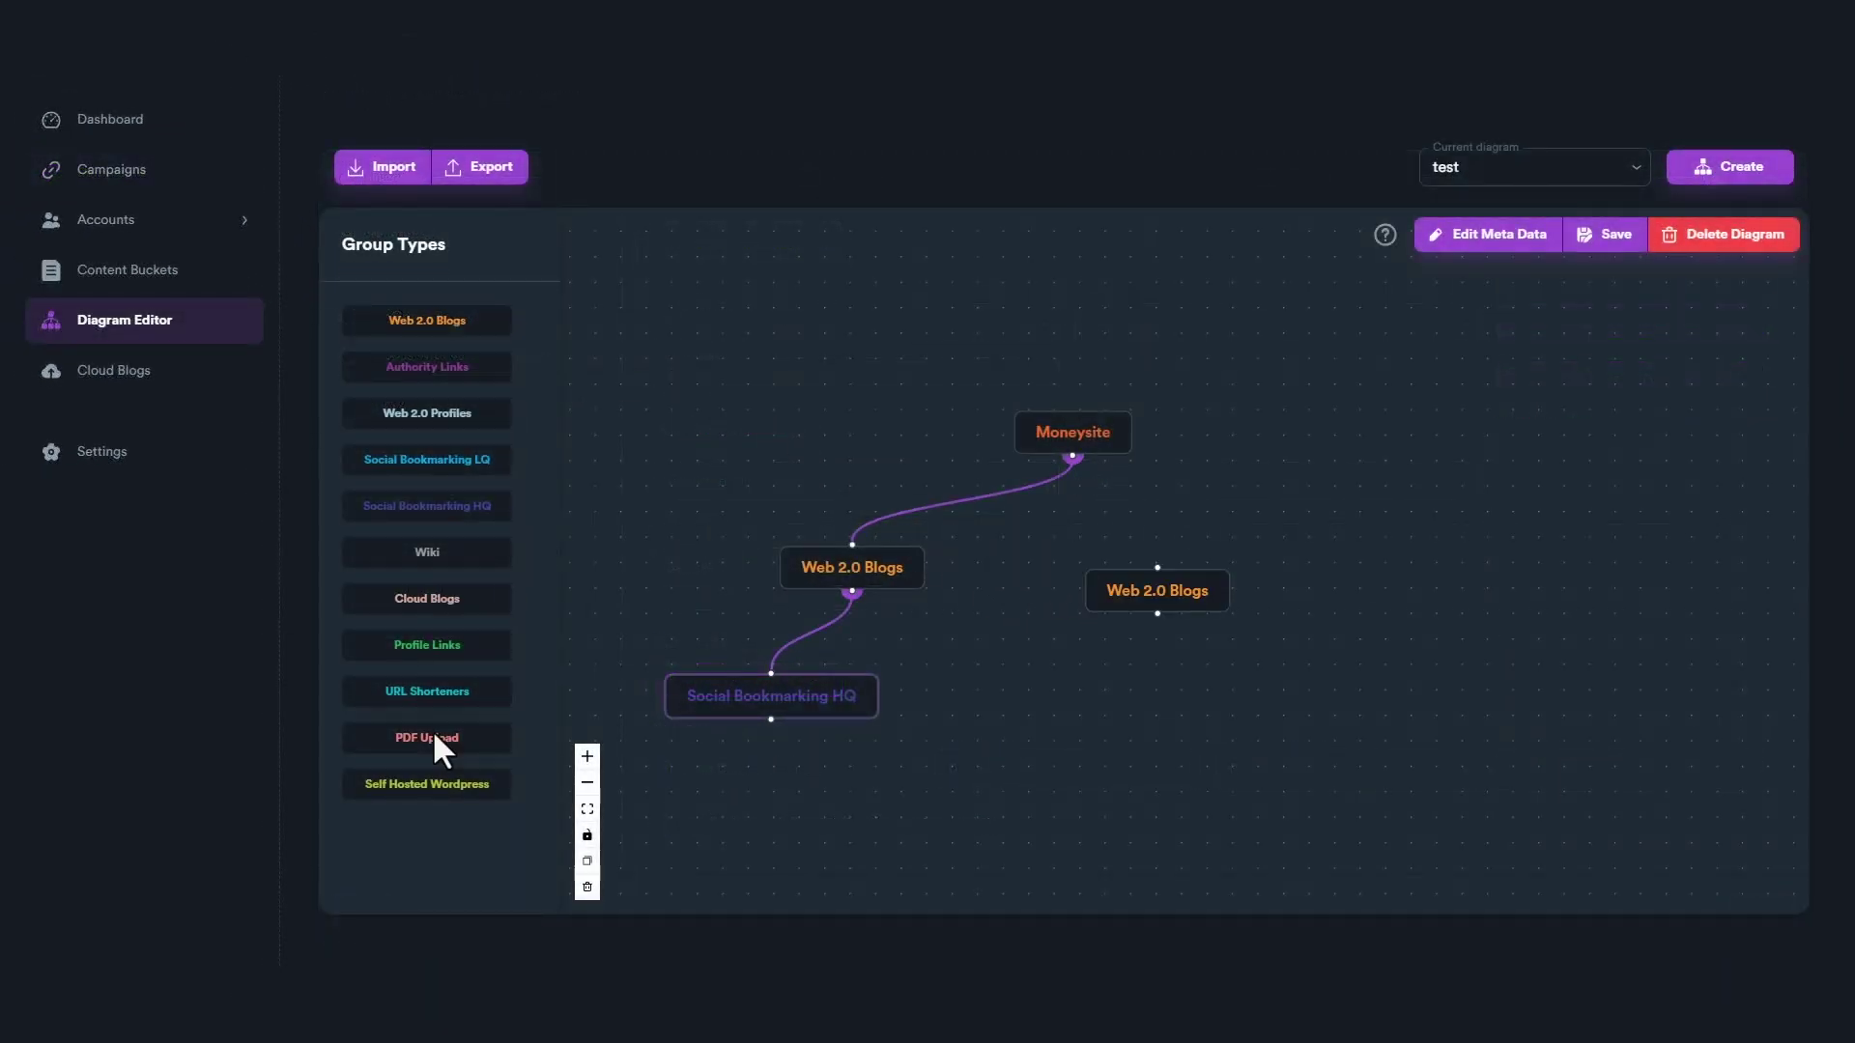
mouse_move(427, 783)
mouse_down()
mouse_move(1101, 737)
mouse_move(1057, 710)
mouse_move(1074, 460)
mouse_up()
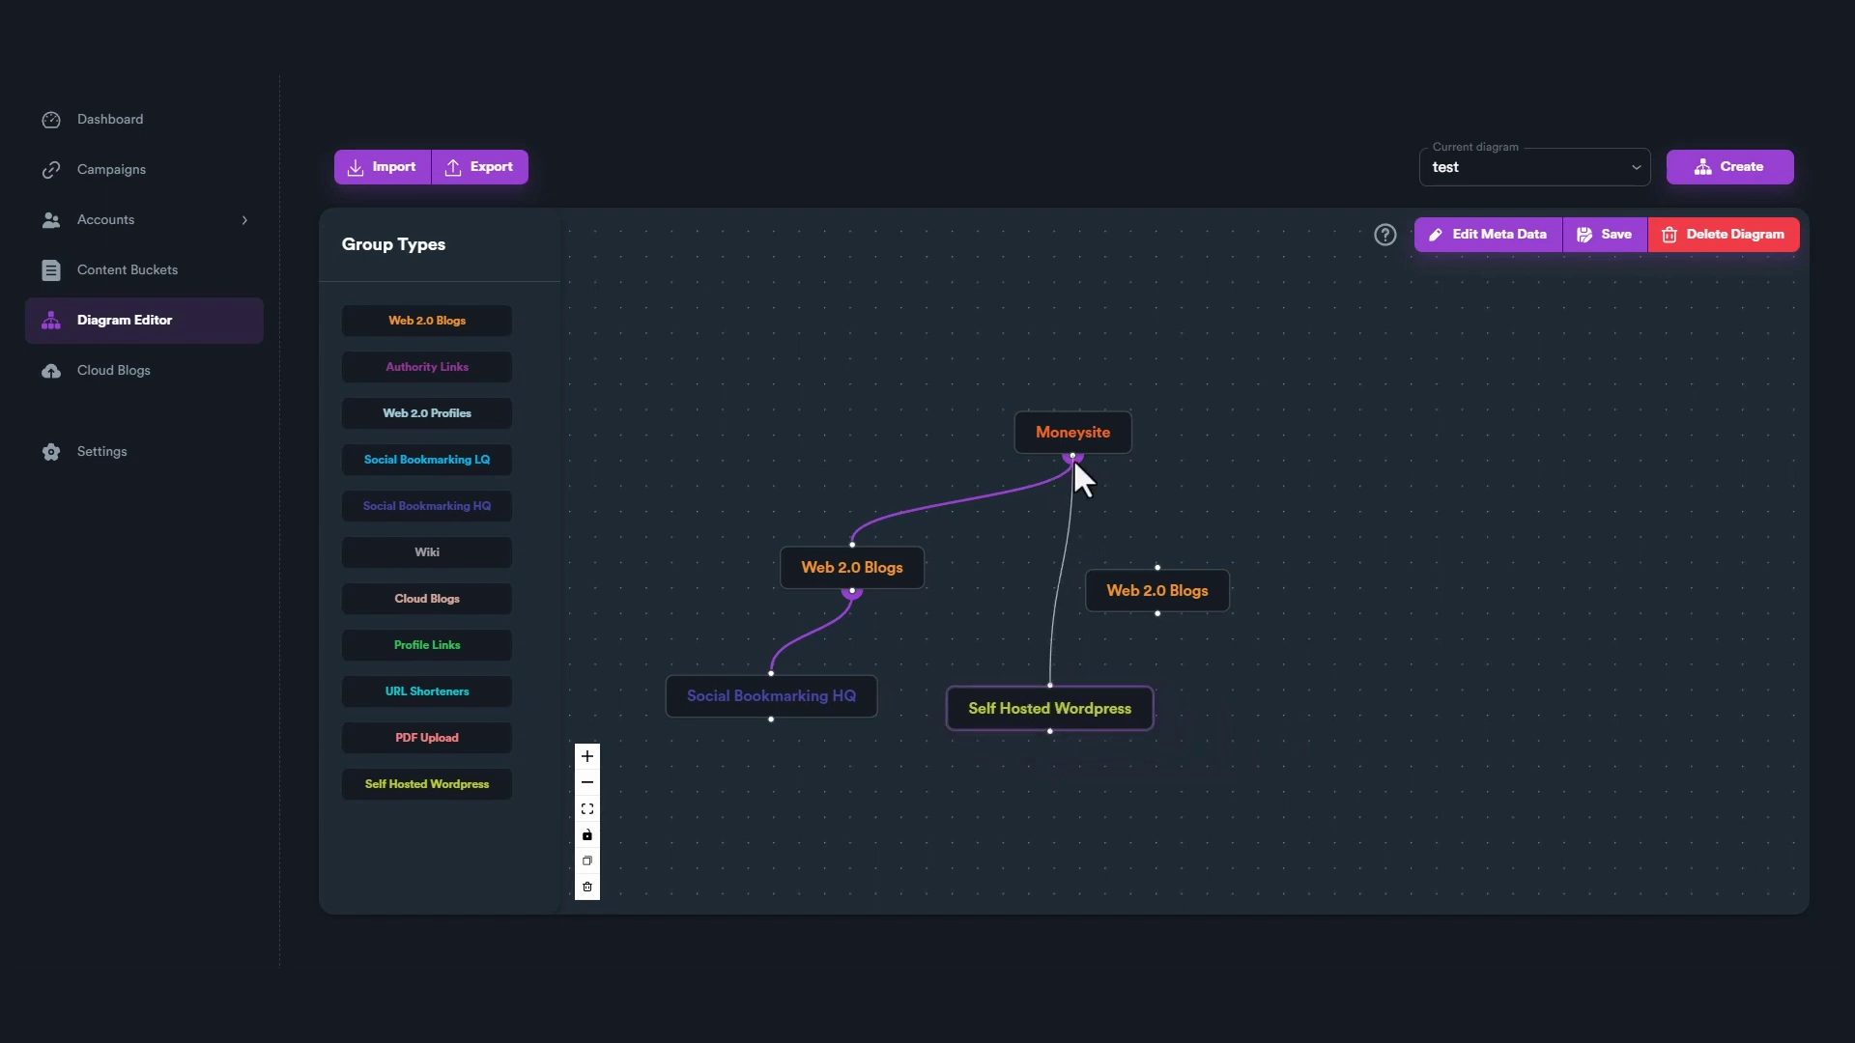
mouse_move(1051, 687)
mouse_down()
mouse_move(1150, 589)
mouse_move(1080, 432)
mouse_up()
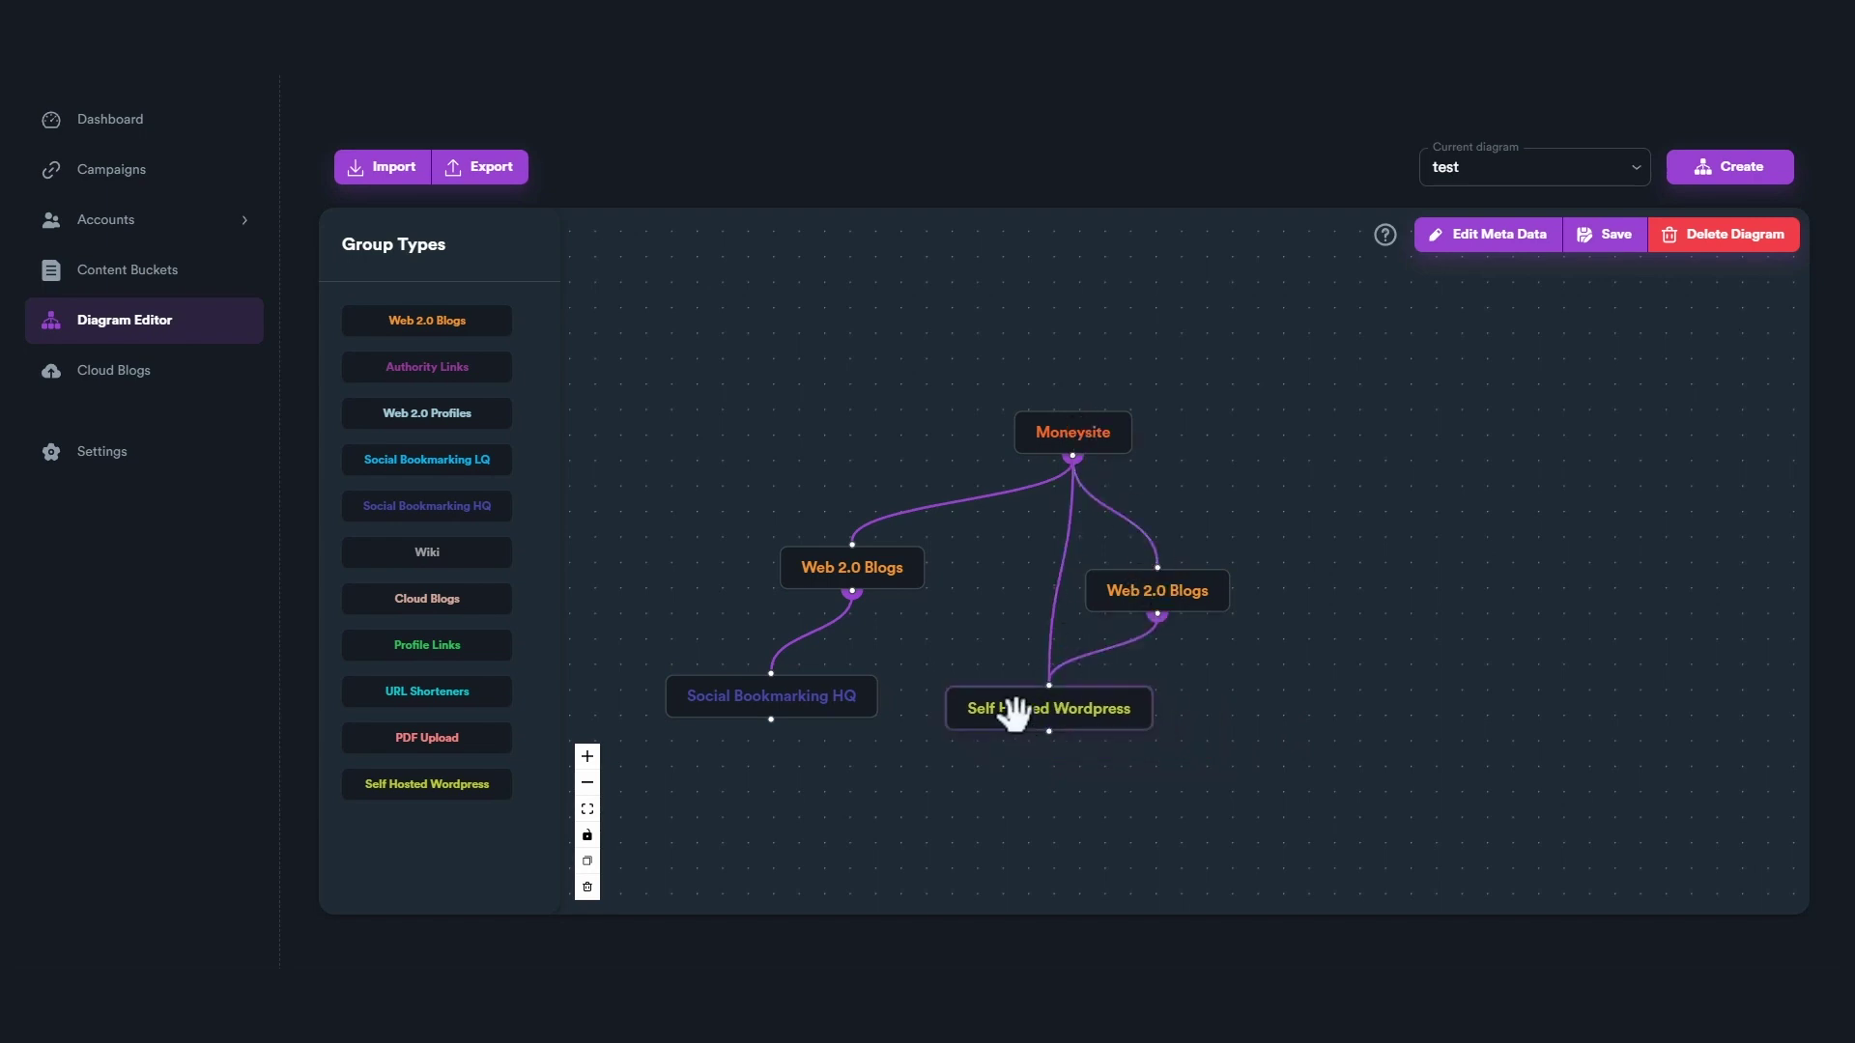
drag(1001, 704, 958, 702)
drag(427, 598, 1352, 657)
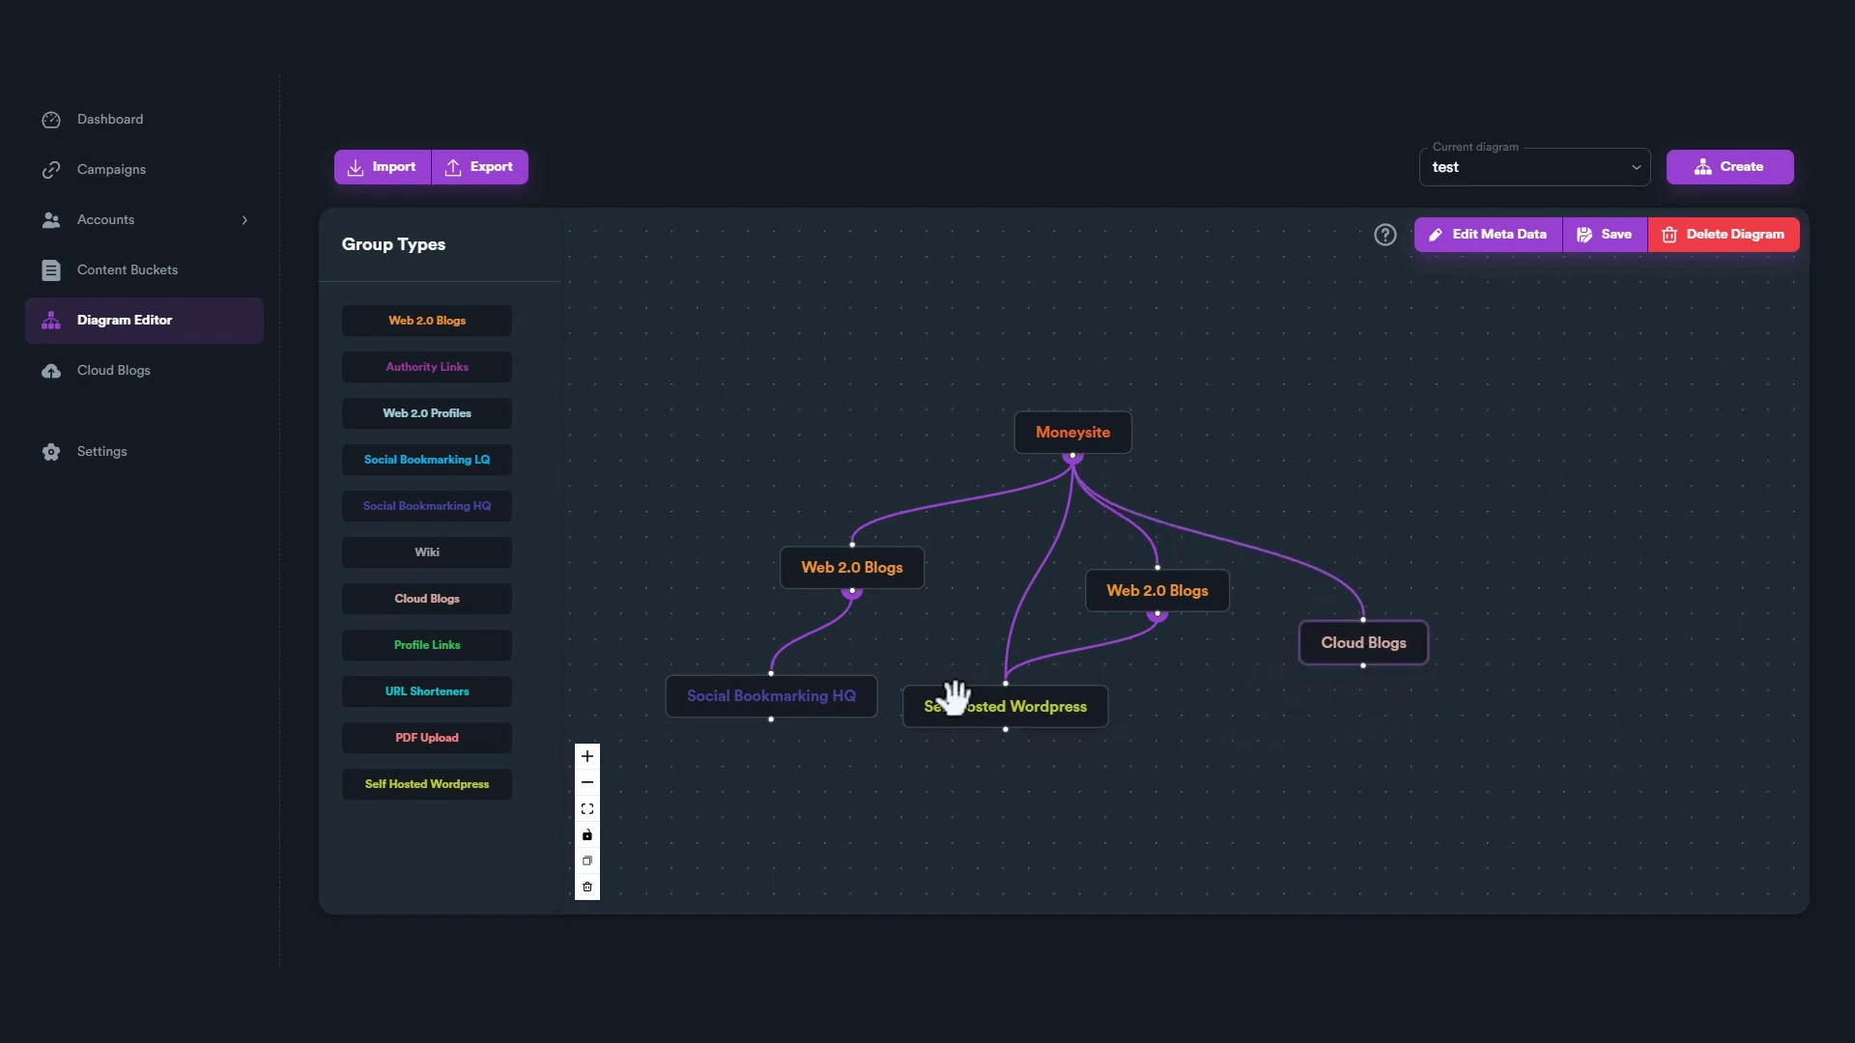
drag(433, 506, 1285, 773)
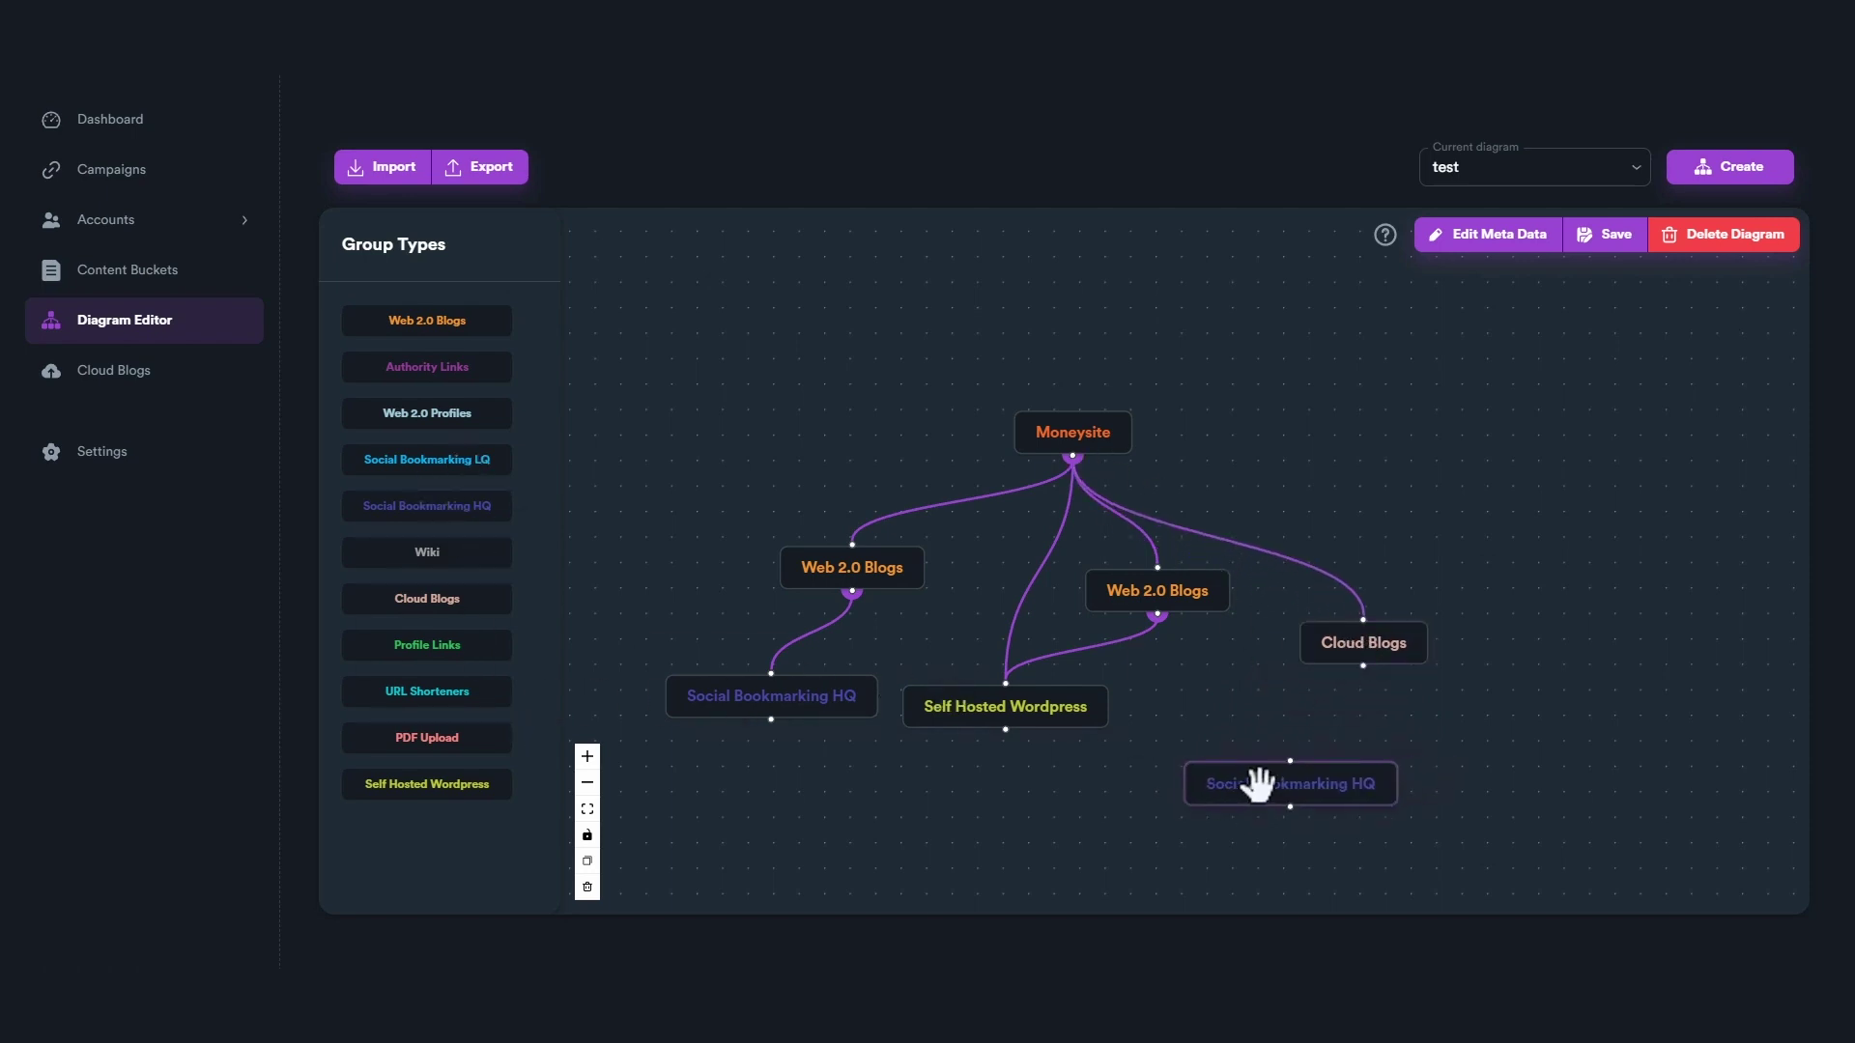